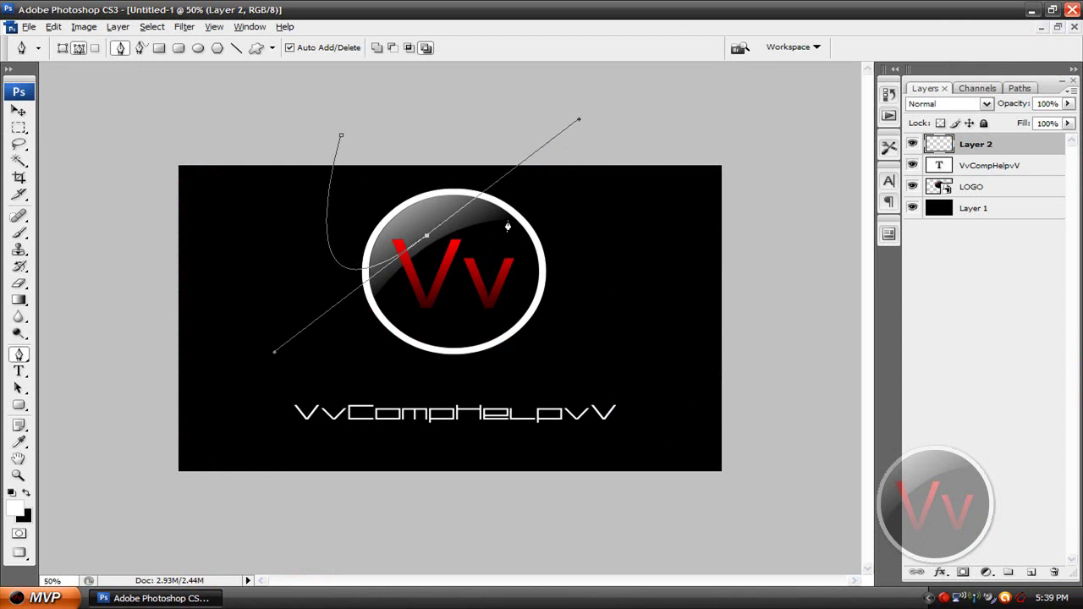
# Draw a looping curved path across the logo, sweeping past the document's right edge and back along the bottom to its lower-left corner.
pyautogui.moveTo(463, 267); pyautogui.dragTo(347, 354)
pyautogui.moveTo(485, 293); pyautogui.dragTo(657, 191)
pyautogui.moveTo(547, 321); pyautogui.dragTo(422, 359)
pyautogui.moveTo(682, 382); pyautogui.dragTo(1042, 383)
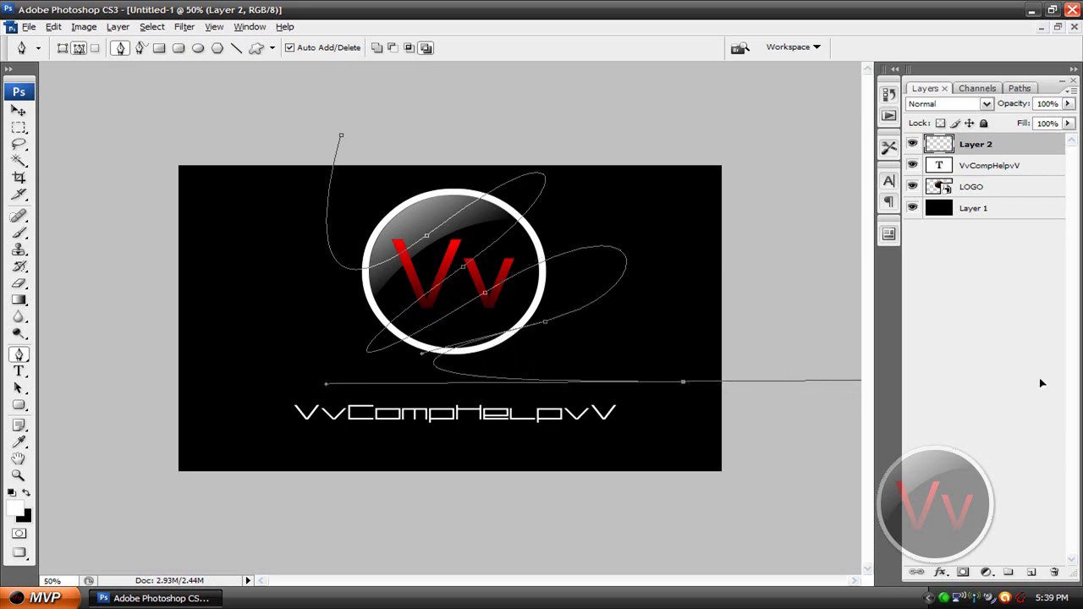
pyautogui.moveTo(673, 460); pyautogui.dragTo(595, 511)
pyautogui.moveTo(202, 506); pyautogui.dragTo(215, 608)
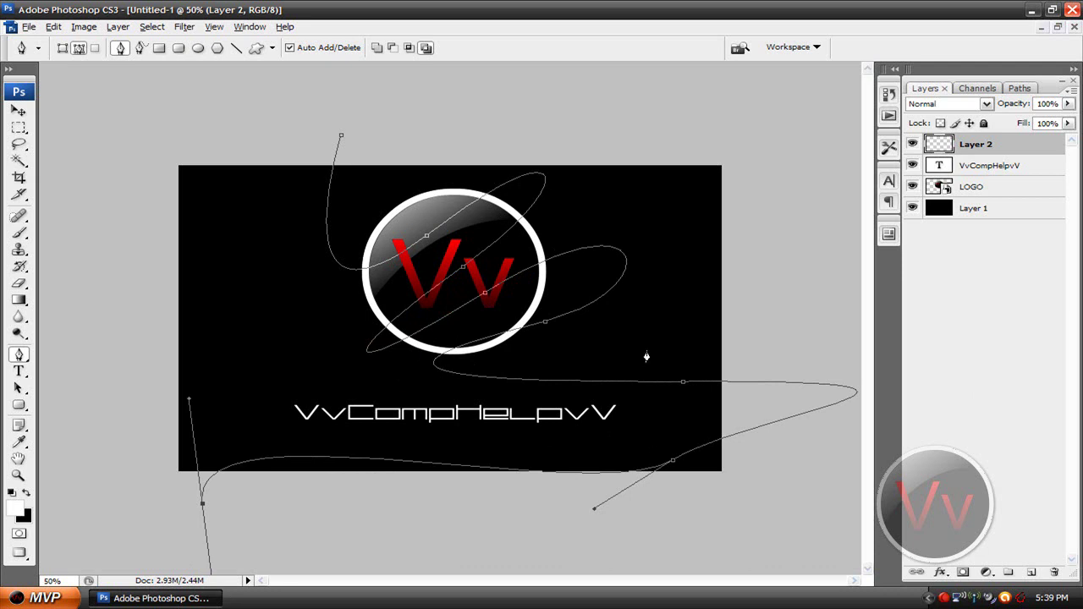
pyautogui.hotkey('ctrl', '+')
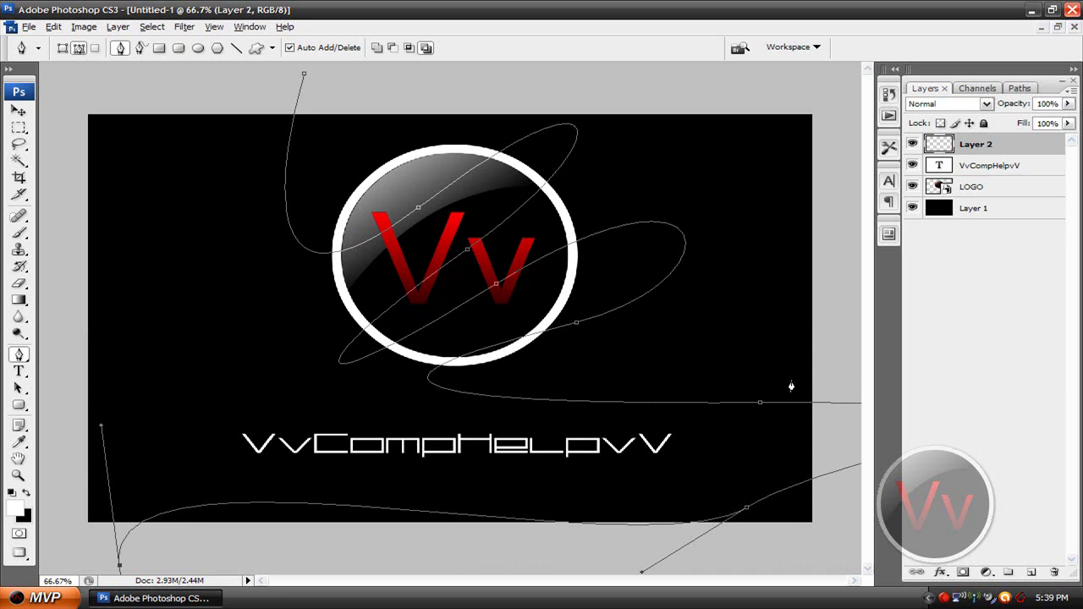
# Stroke the whole curved path on Layer 2 using the Brush.
pyautogui.press('a')
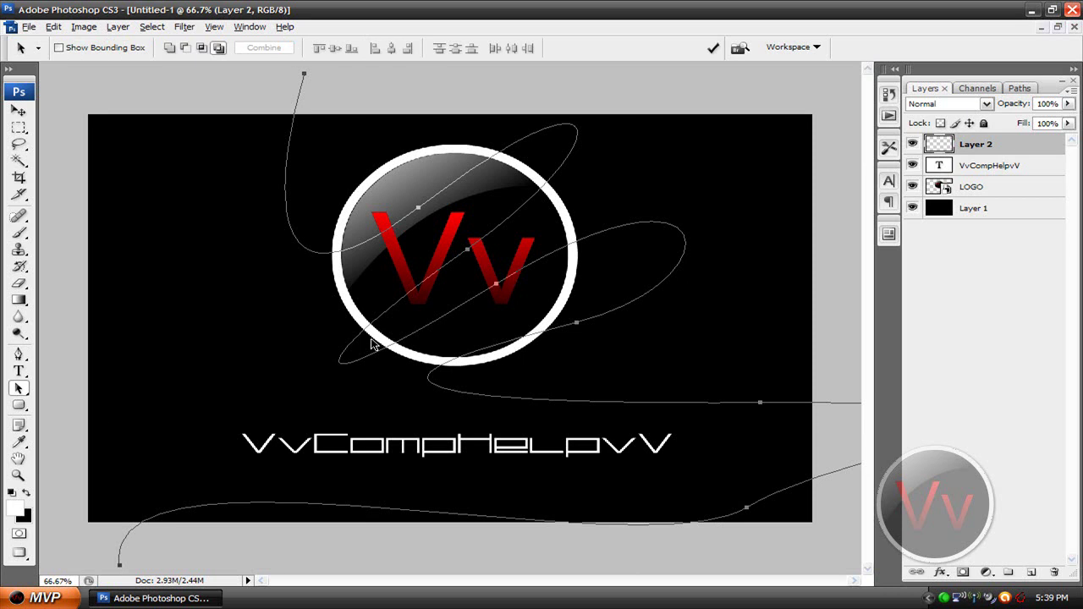
pyautogui.hotkey('ctrl', '-')
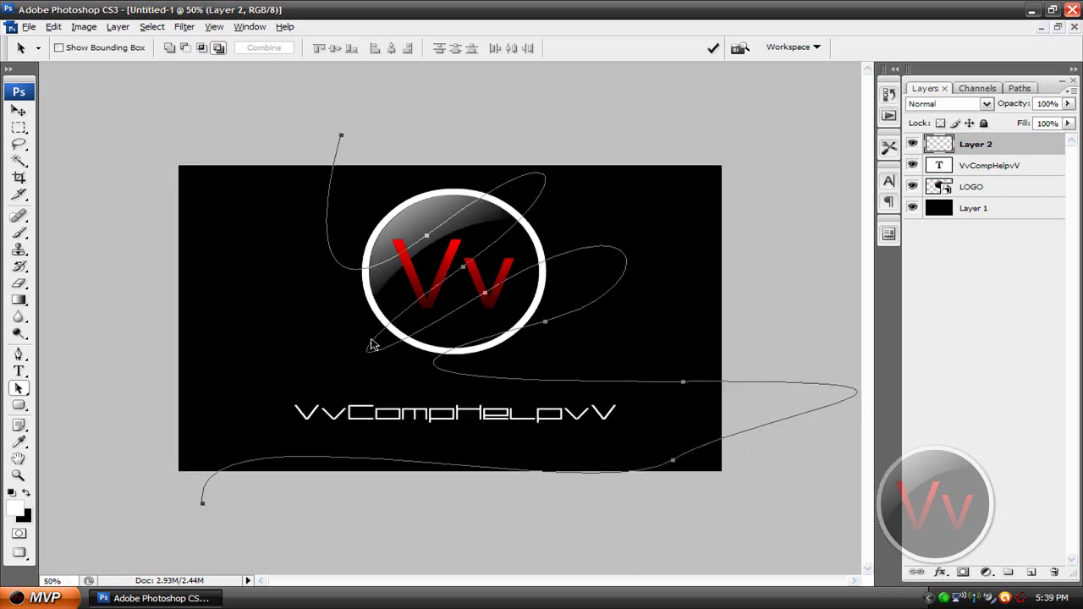
pyautogui.moveTo(759, 554)
pyautogui.mouseDown()
pyautogui.moveTo(656, 451)
pyautogui.moveTo(252, 116)
pyautogui.mouseUp()
pyautogui.rightClick(413, 247)
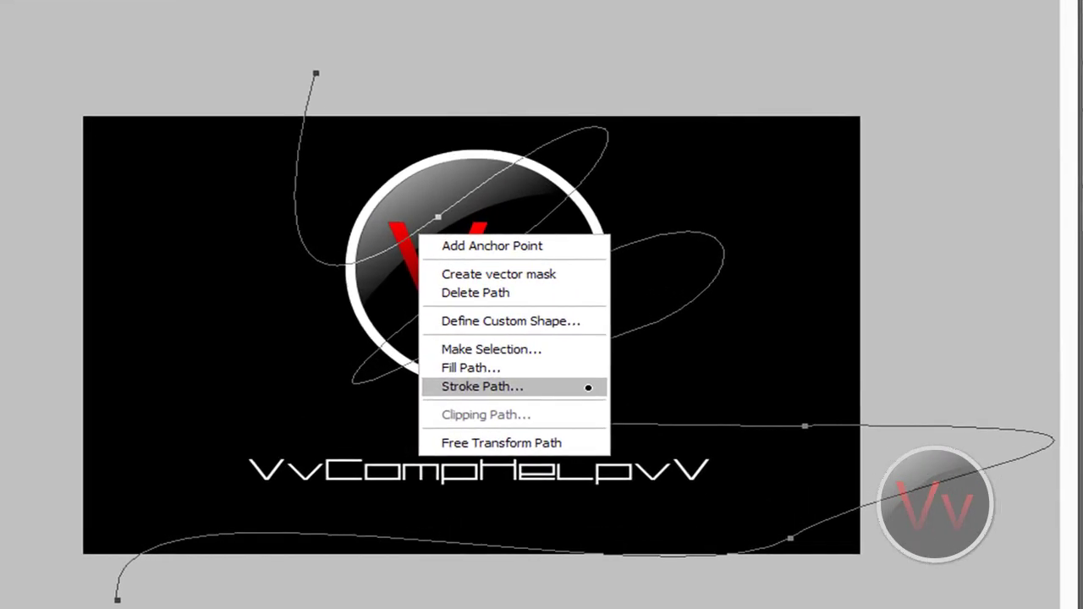
pyautogui.click(533, 354)
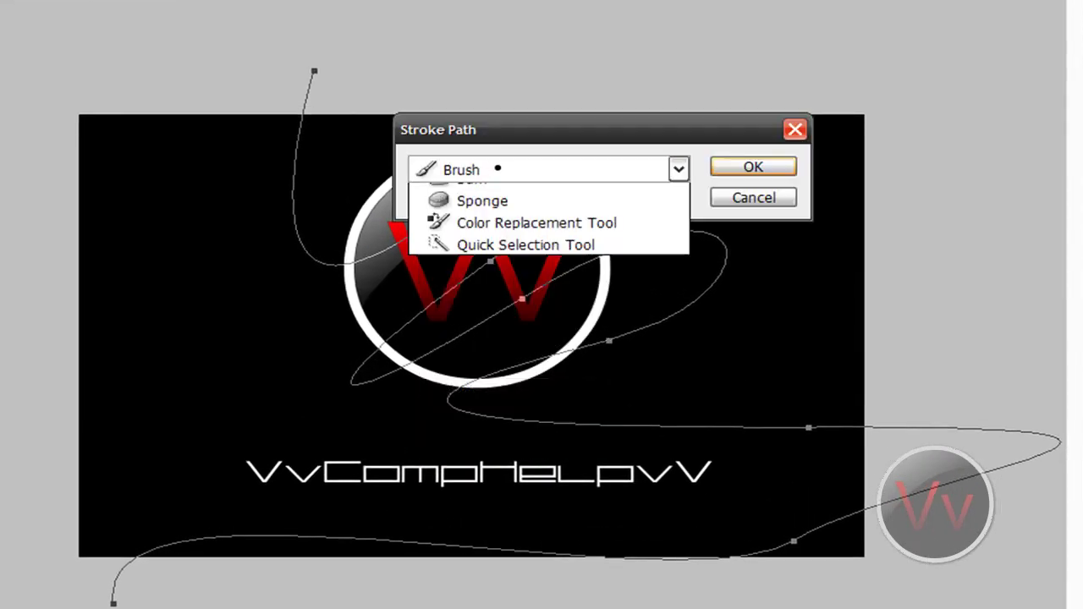
pyautogui.click(495, 168)
pyautogui.click(508, 167)
pyautogui.click(775, 164)
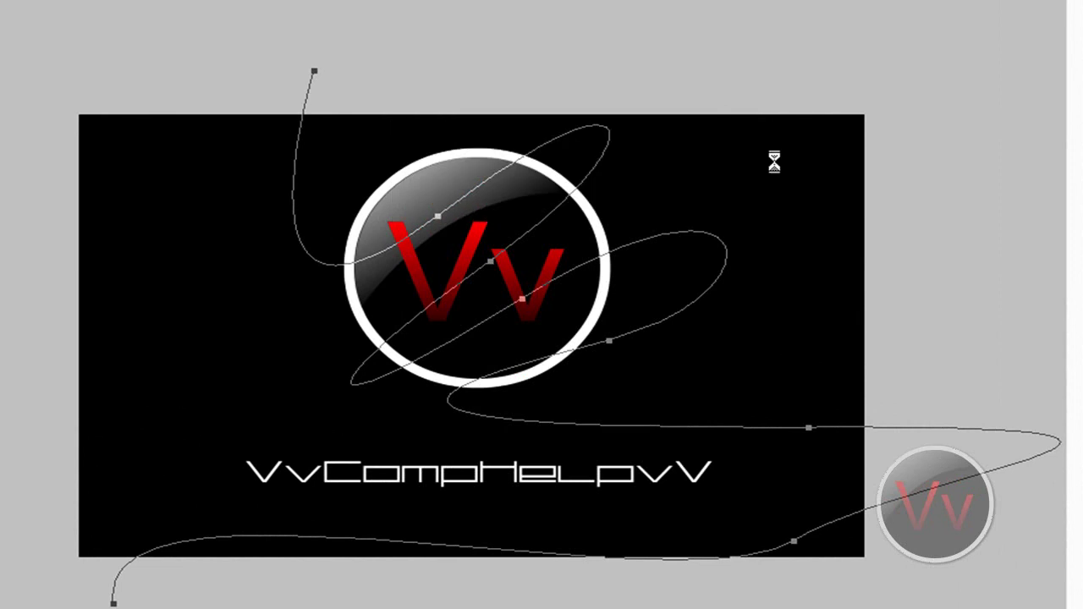
# Hide the path outline so only the stroked line remains on the artwork.
pyautogui.hotkey('ctrl', '-')
pyautogui.hotkey('ctrl', '+')
pyautogui.hotkey('ctrl', '+')
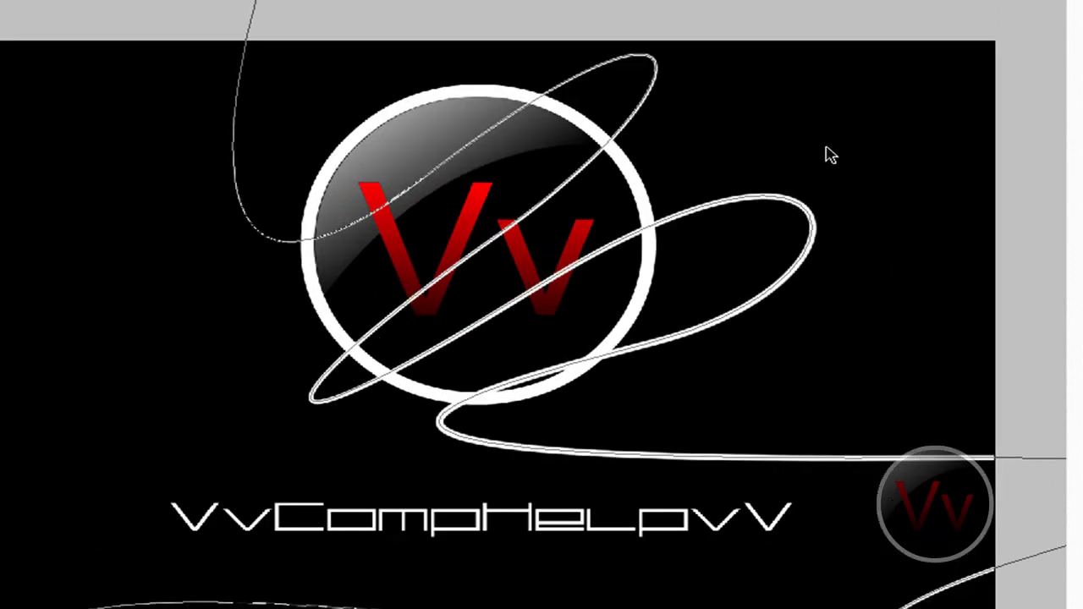
pyautogui.hotkey('ctrl', 'h')
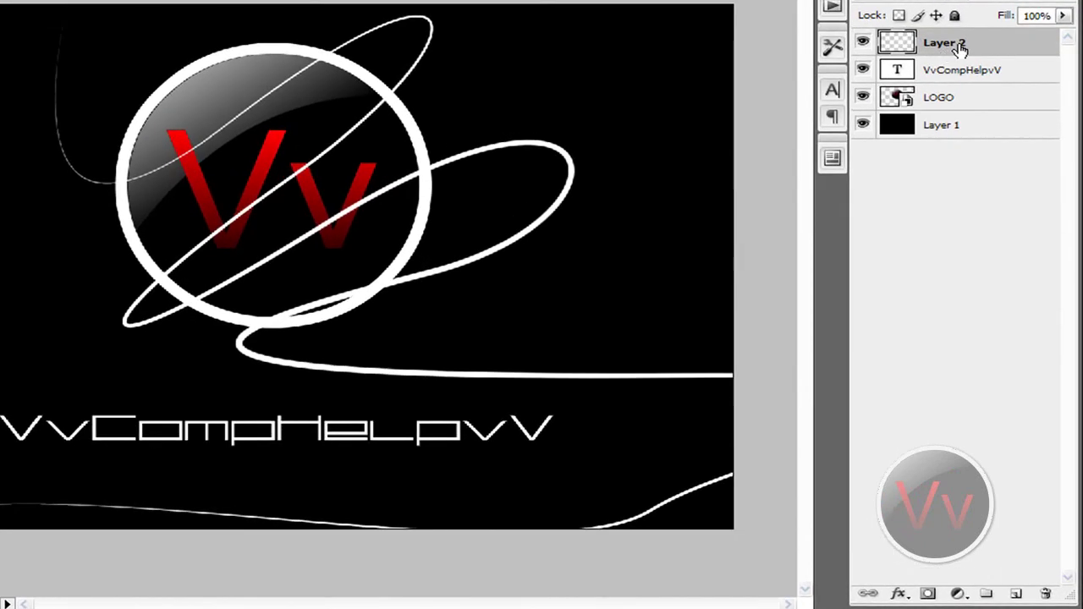
pyautogui.click(863, 42)
pyautogui.click(863, 43)
pyautogui.click(864, 42)
pyautogui.click(863, 43)
# Add a layer mask to Layer 2 and paint black over the line's first crossing of the circle and its thin end outside.
pyautogui.click(927, 593)
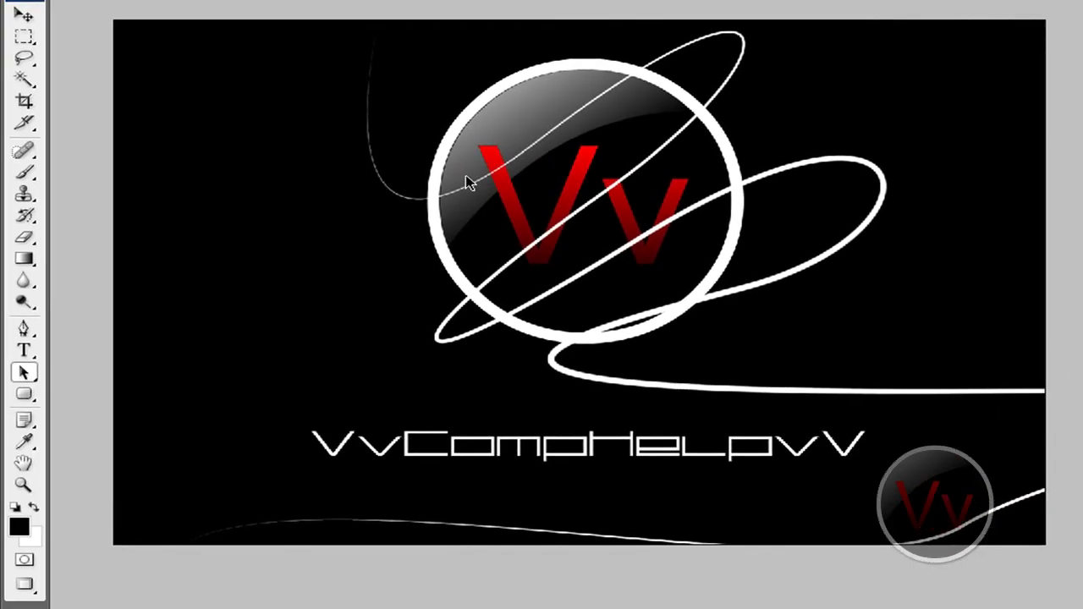
pyautogui.click(24, 171)
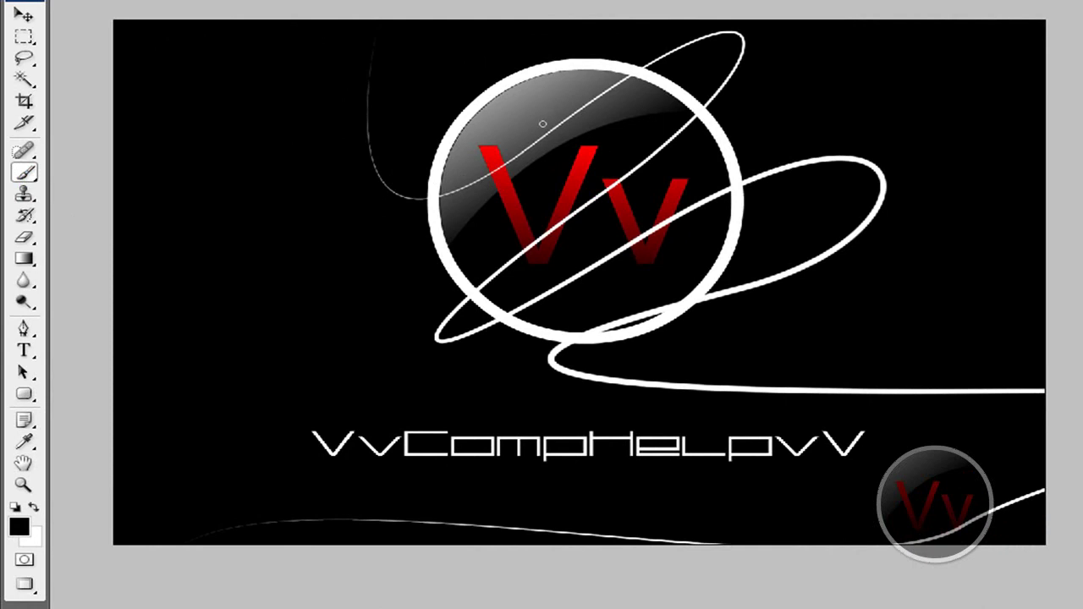
pyautogui.moveTo(524, 150); pyautogui.dragTo(453, 194)
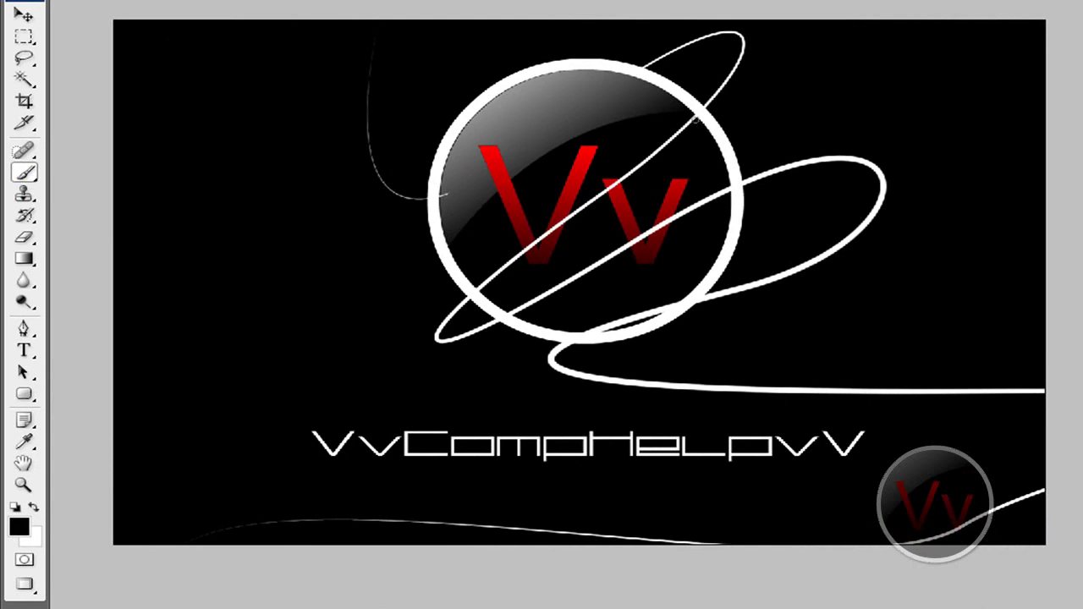
pyautogui.hotkey('ctrl', '+')
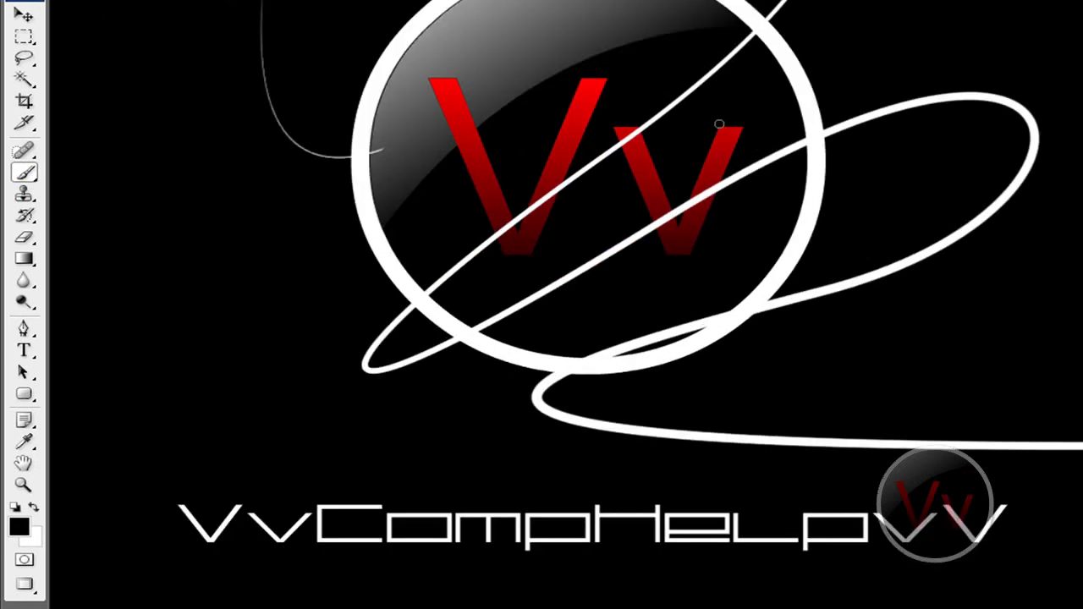
pyautogui.moveTo(292, 138); pyautogui.dragTo(364, 150)
# Paint white on Layer 2's mask to restore the line outside the circle and across its upper part.
pyautogui.click(33, 507)
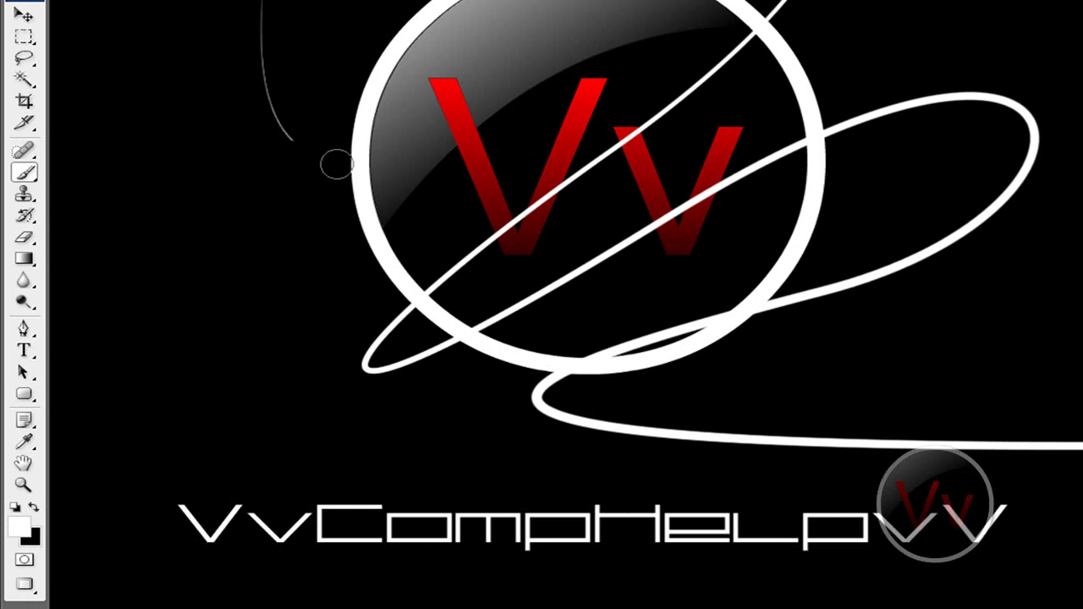
pyautogui.moveTo(297, 145); pyautogui.dragTo(331, 160)
pyautogui.scroll(3, 824, 116)
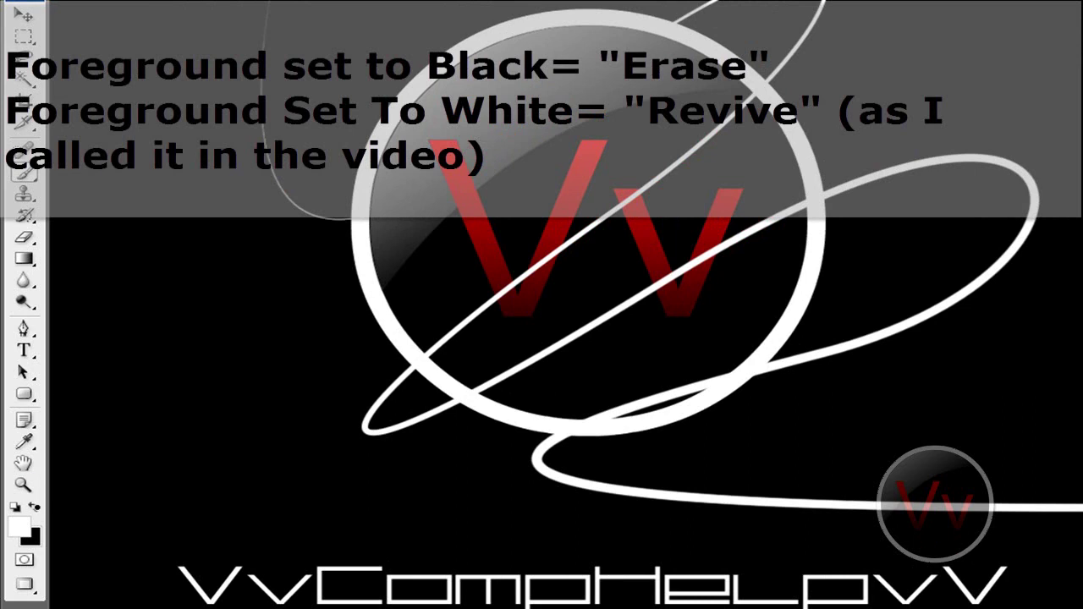
pyautogui.click(34, 507)
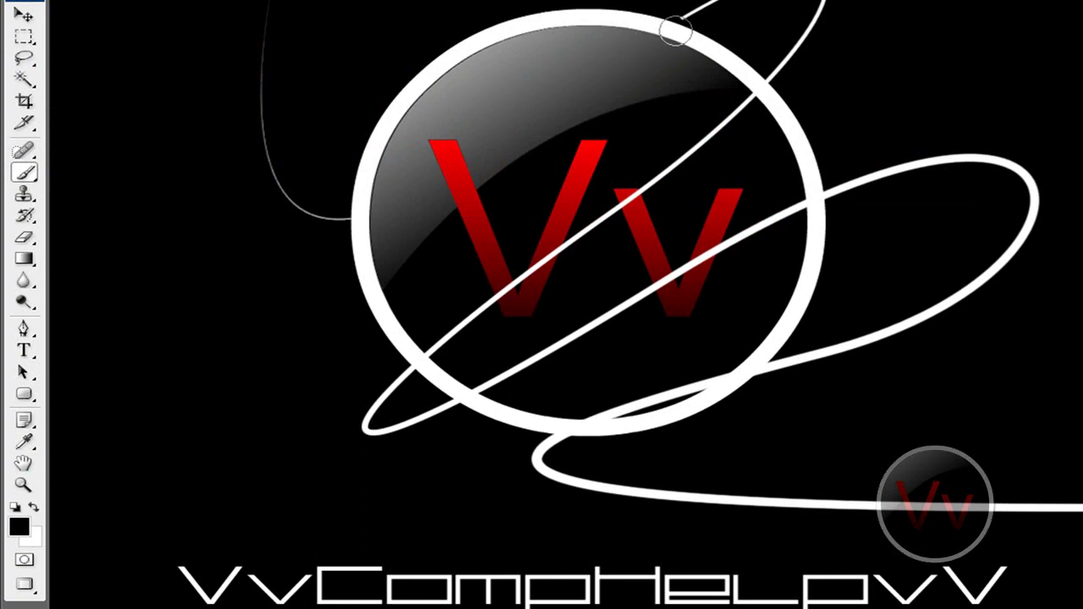
pyautogui.click(34, 508)
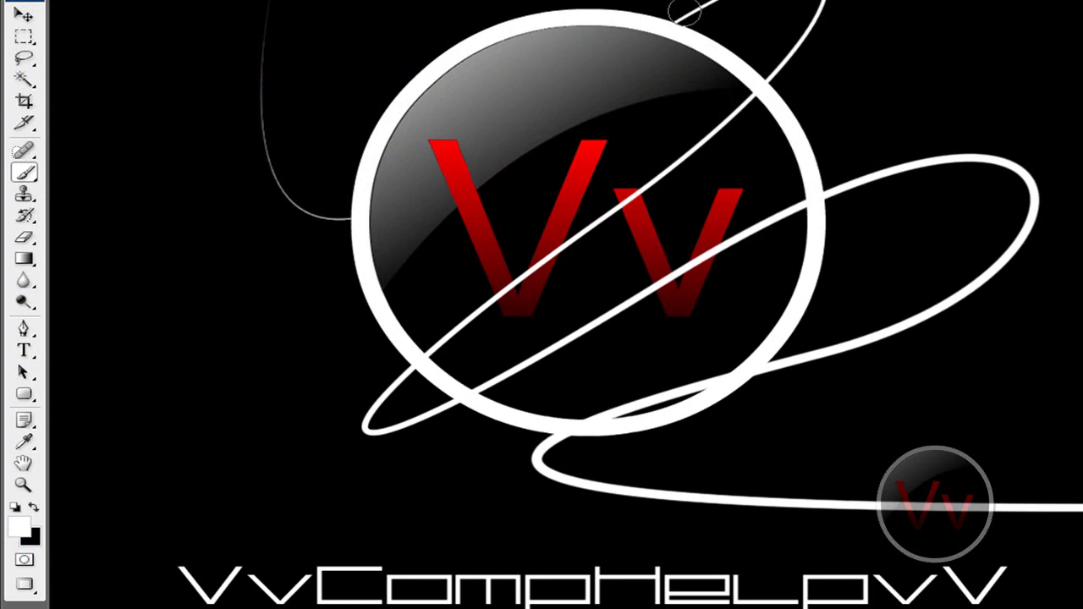
pyautogui.click(679, 15)
pyautogui.keyDown('shift'); pyautogui.click(356, 218); pyautogui.keyUp('shift')
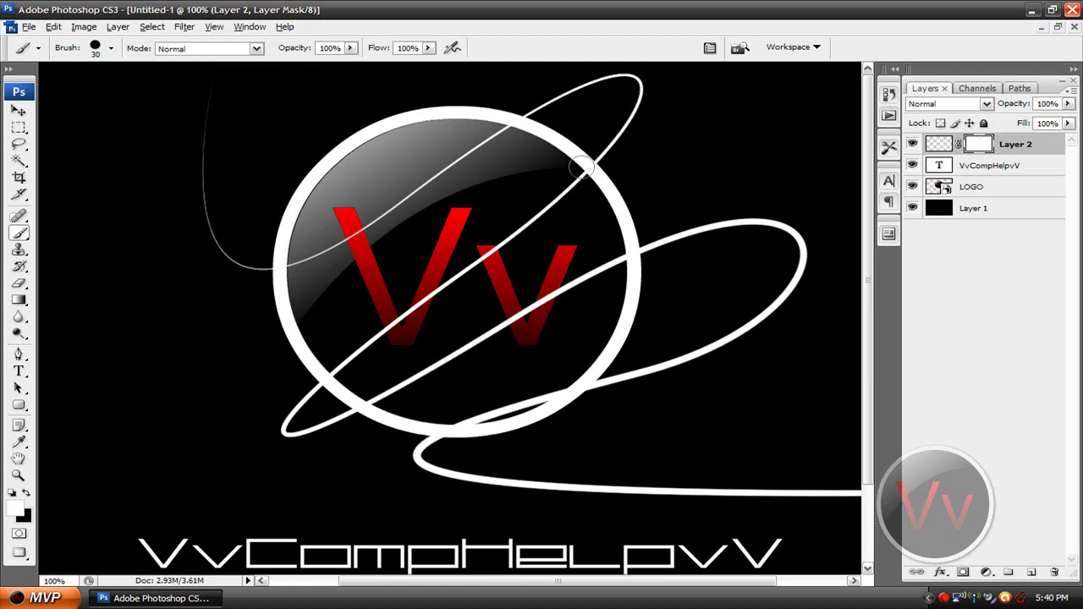
# Paint black on the mask to hide the second and lowest line crossings inside the circle, restoring over-erased ends in white.
pyautogui.click(26, 493)
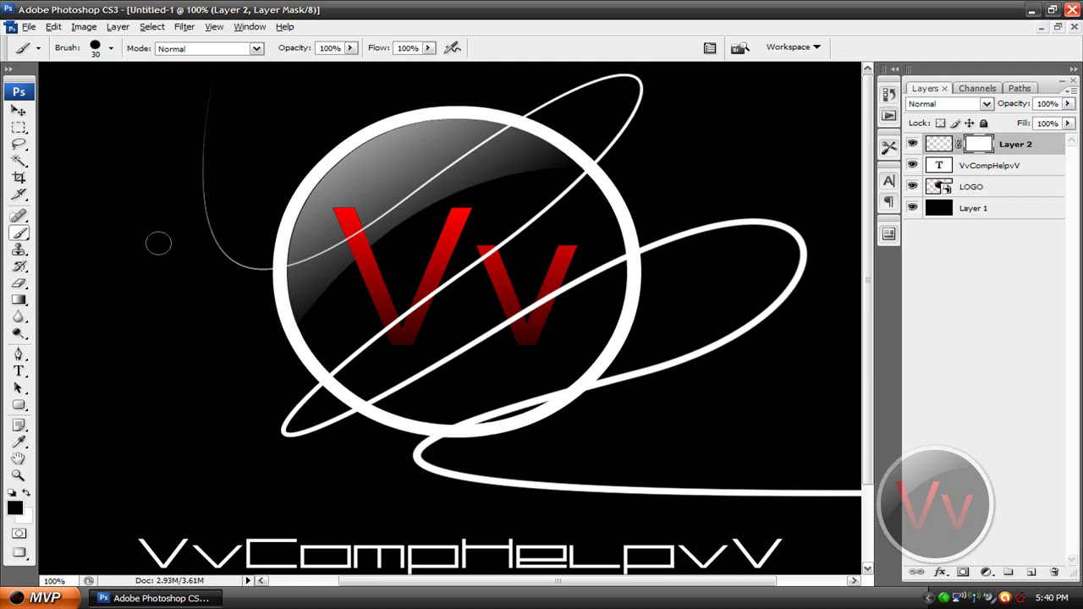
pyautogui.moveTo(600, 157)
pyautogui.mouseDown()
pyautogui.moveTo(459, 283)
pyautogui.moveTo(329, 367)
pyautogui.mouseUp()
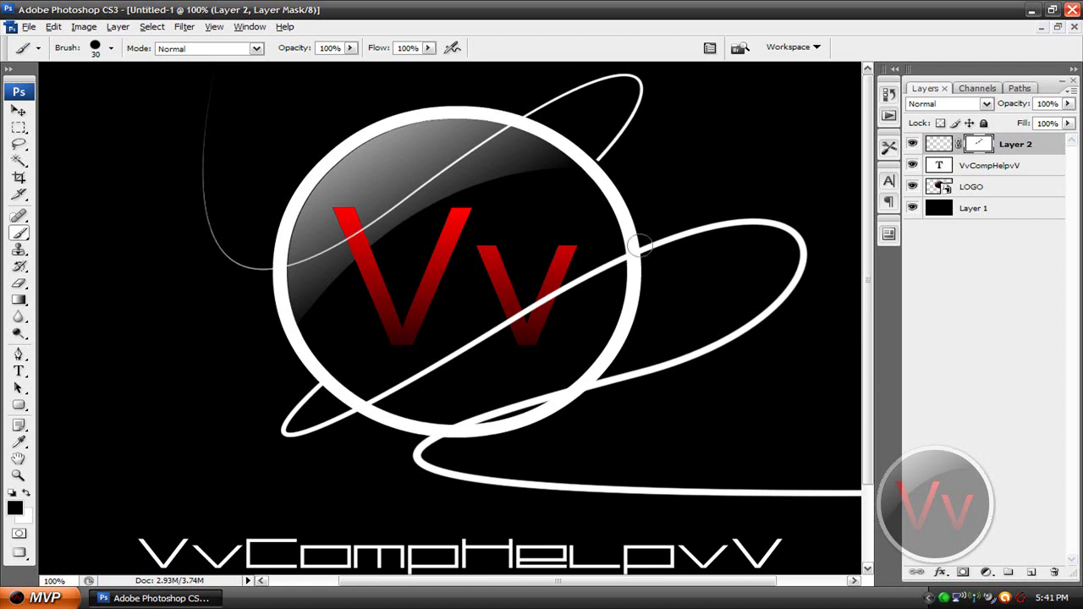
pyautogui.moveTo(576, 381); pyautogui.dragTo(430, 425)
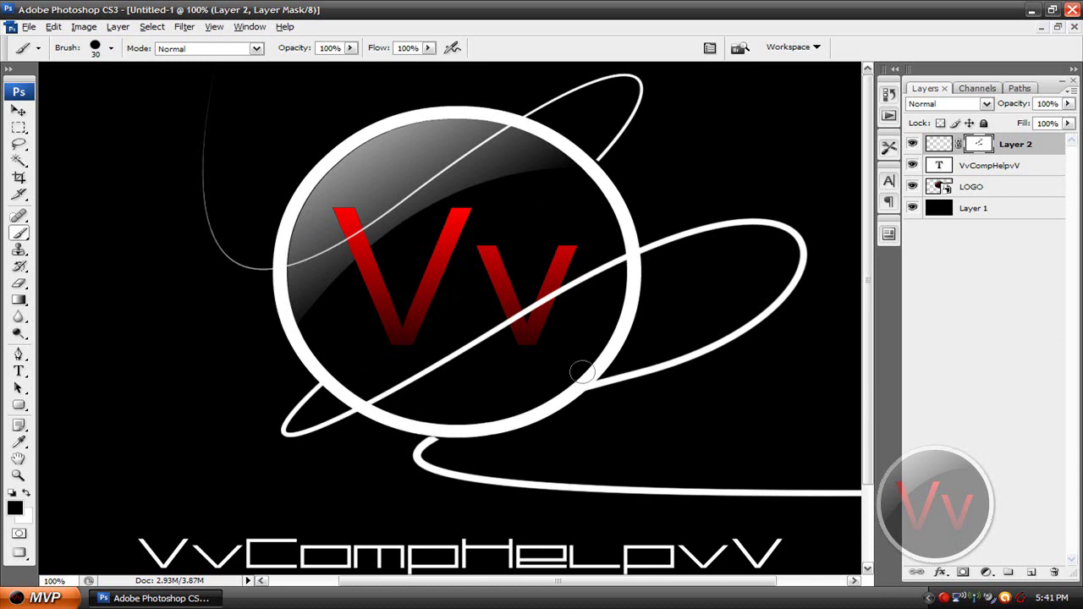
pyautogui.press('x')
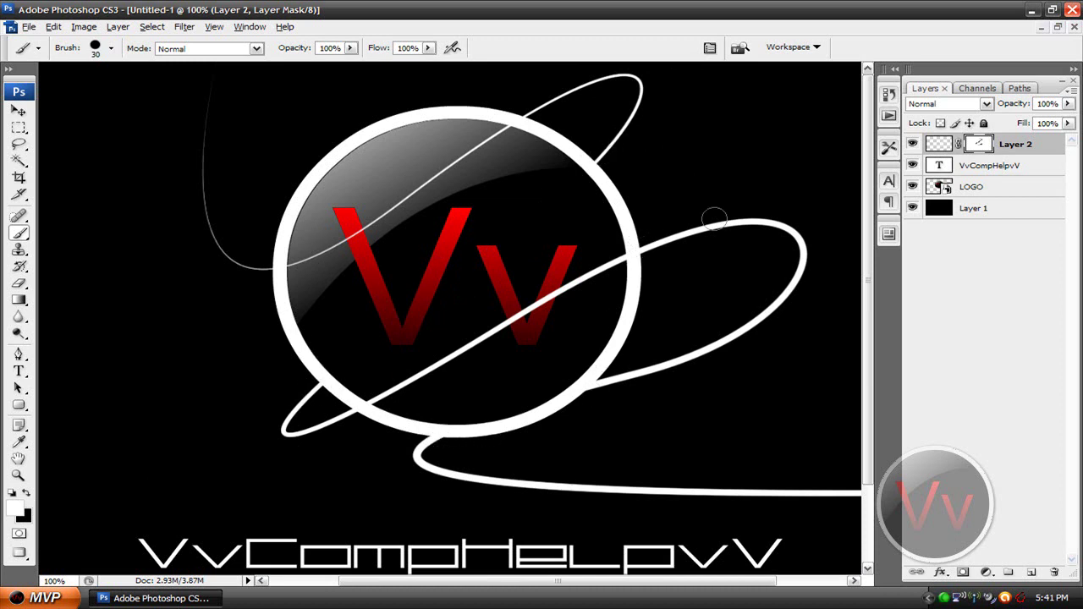
pyautogui.hotkey('ctrl', '-')
pyautogui.hotkey('ctrl', '-')
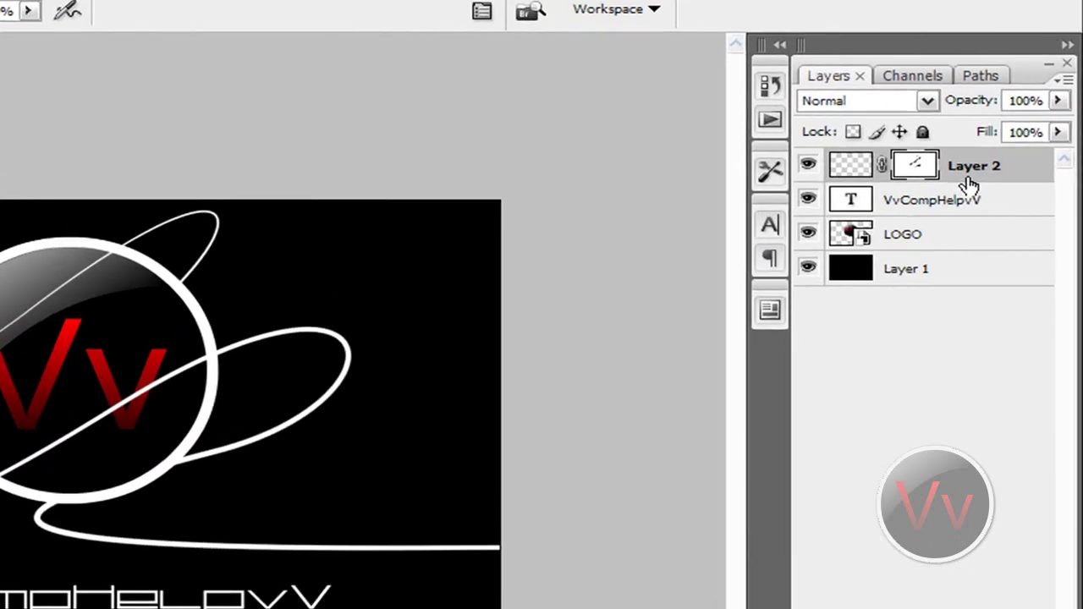
# Open Layer 2's blending options and enable an Outer Glow on the line.
pyautogui.rightClick(1013, 151)
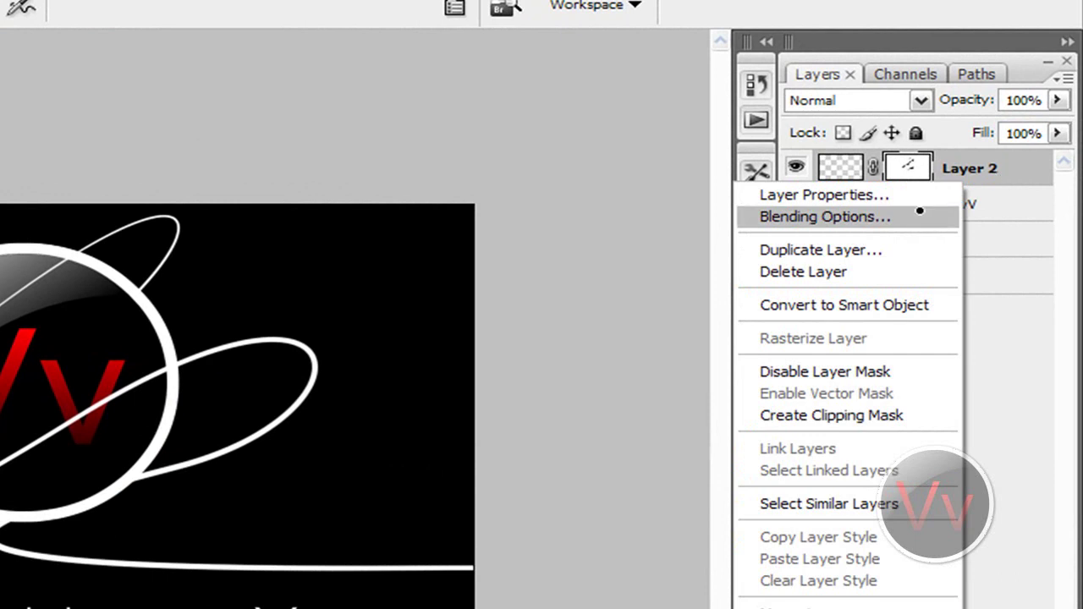
pyautogui.click(920, 211)
pyautogui.moveTo(212, 88); pyautogui.dragTo(440, 104)
pyautogui.click(444, 268)
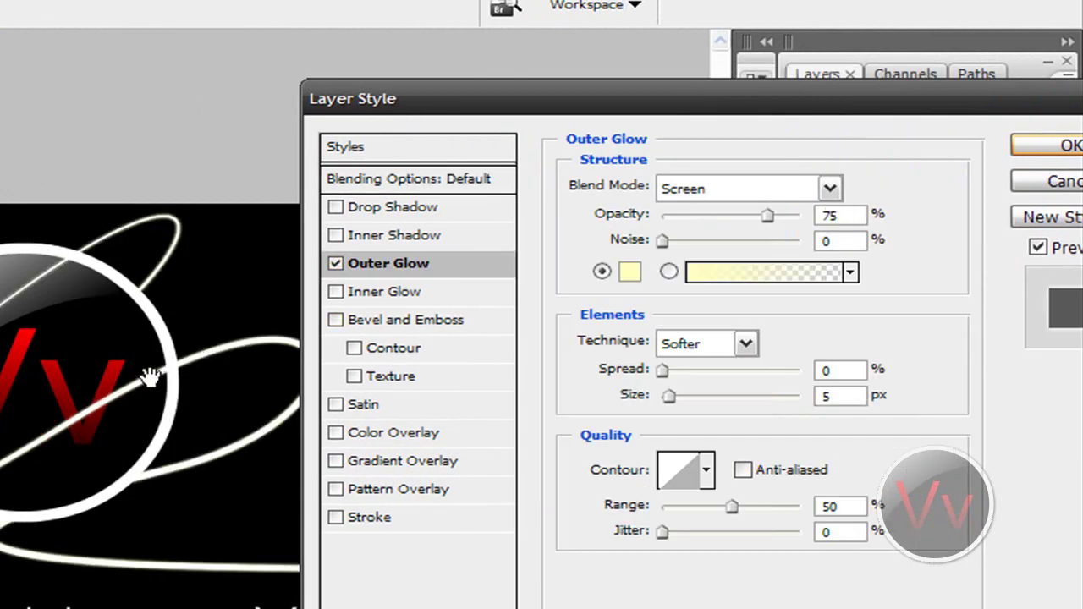
pyautogui.scroll(3, 145, 375)
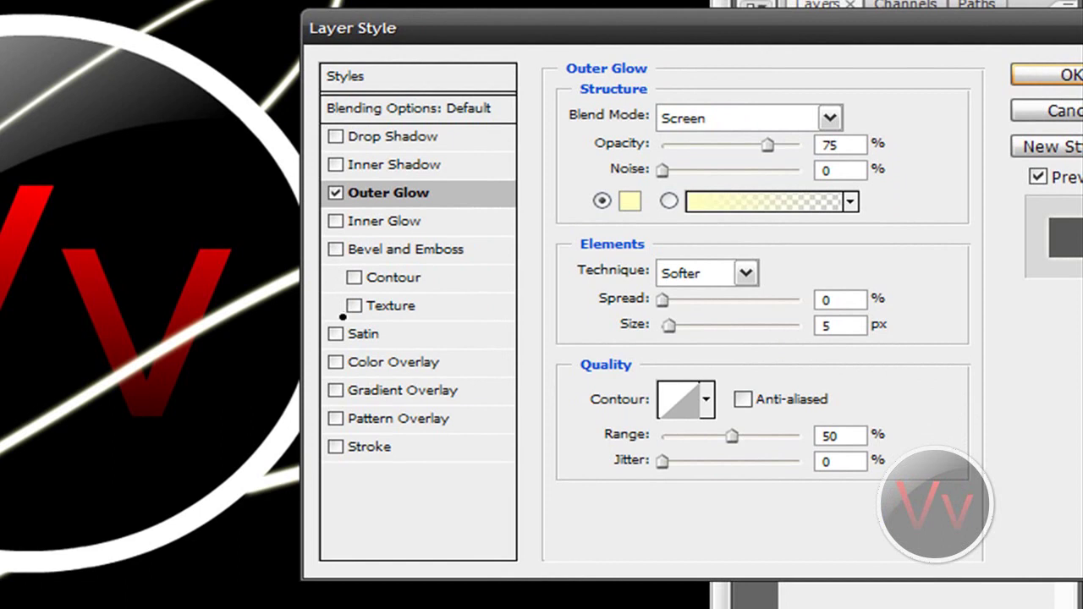
# Try teal #00e8ca as the outer glow colour.
pyautogui.click(629, 200)
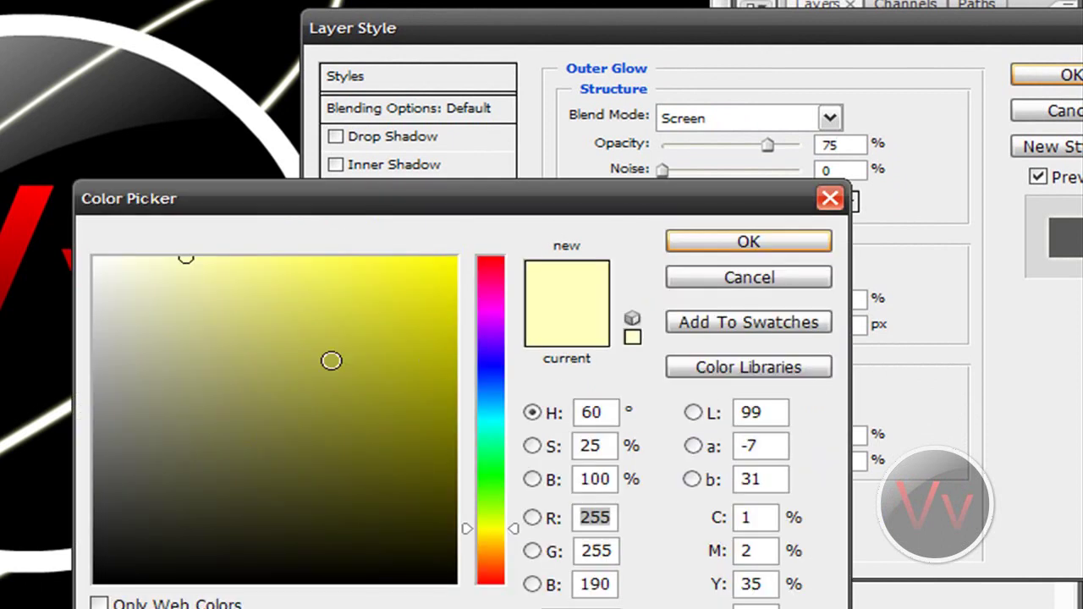
pyautogui.moveTo(484, 345); pyautogui.dragTo(484, 229)
pyautogui.moveTo(401, 198); pyautogui.dragTo(621, 123)
pyautogui.moveTo(638, 324); pyautogui.dragTo(671, 269)
pyautogui.moveTo(708, 407); pyautogui.dragTo(708, 350)
pyautogui.click(670, 277)
pyautogui.click(667, 243)
pyautogui.moveTo(706, 230); pyautogui.dragTo(707, 184)
pyautogui.click(668, 210)
pyautogui.click(707, 355)
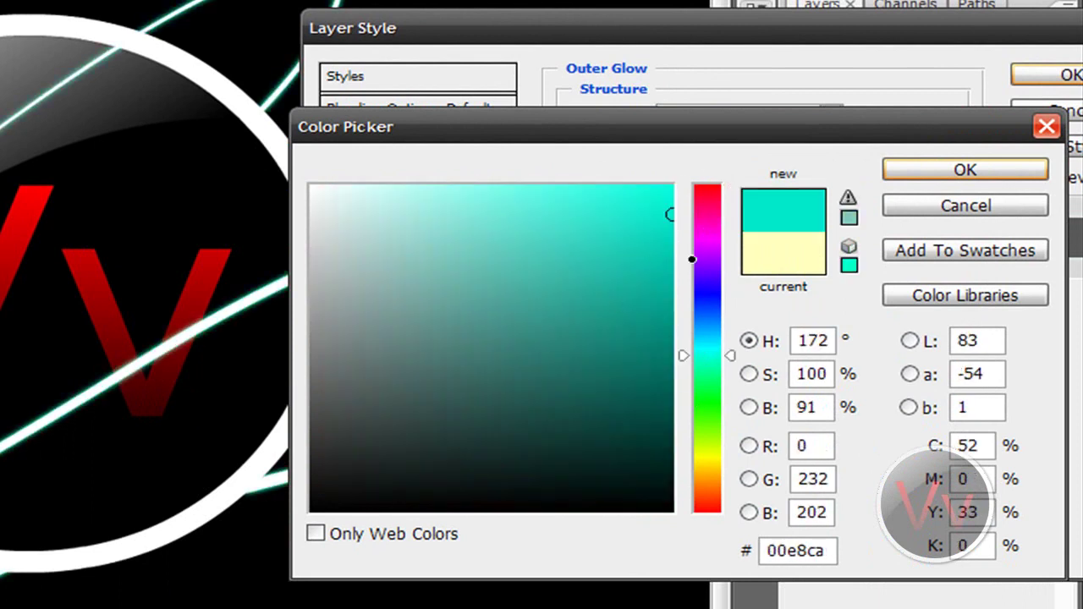
# Set the outer glow colour to red #d50000.
pyautogui.hotkey('ctrl', 'z')
pyautogui.click(673, 271)
pyautogui.moveTo(669, 269)
pyautogui.mouseDown()
pyautogui.moveTo(689, 213)
pyautogui.moveTo(677, 183)
pyautogui.moveTo(583, 312)
pyautogui.moveTo(709, 259)
pyautogui.moveTo(712, 239)
pyautogui.mouseUp()
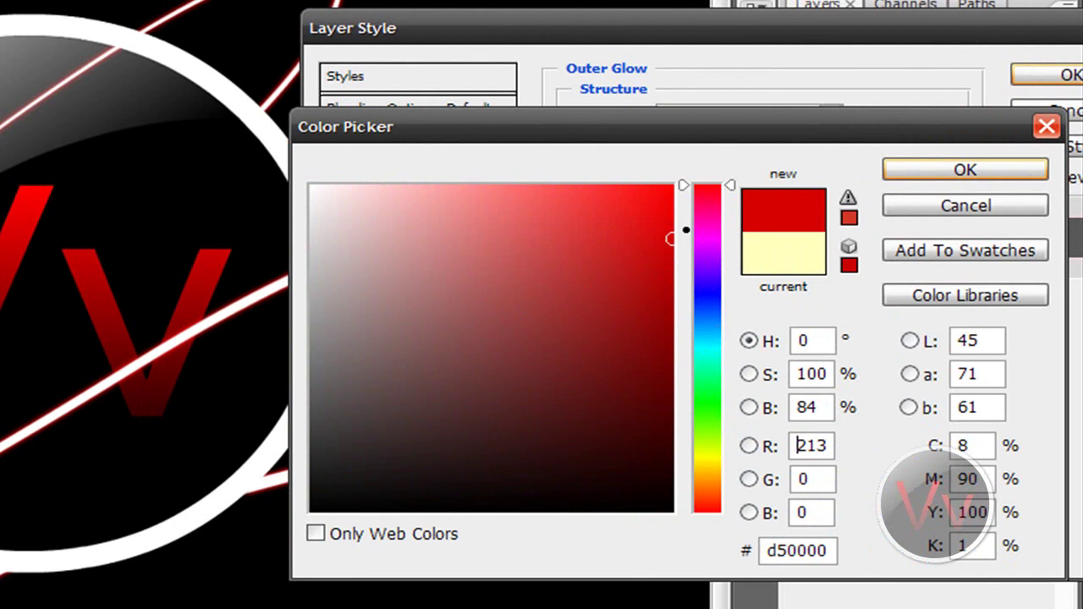
pyautogui.click(909, 168)
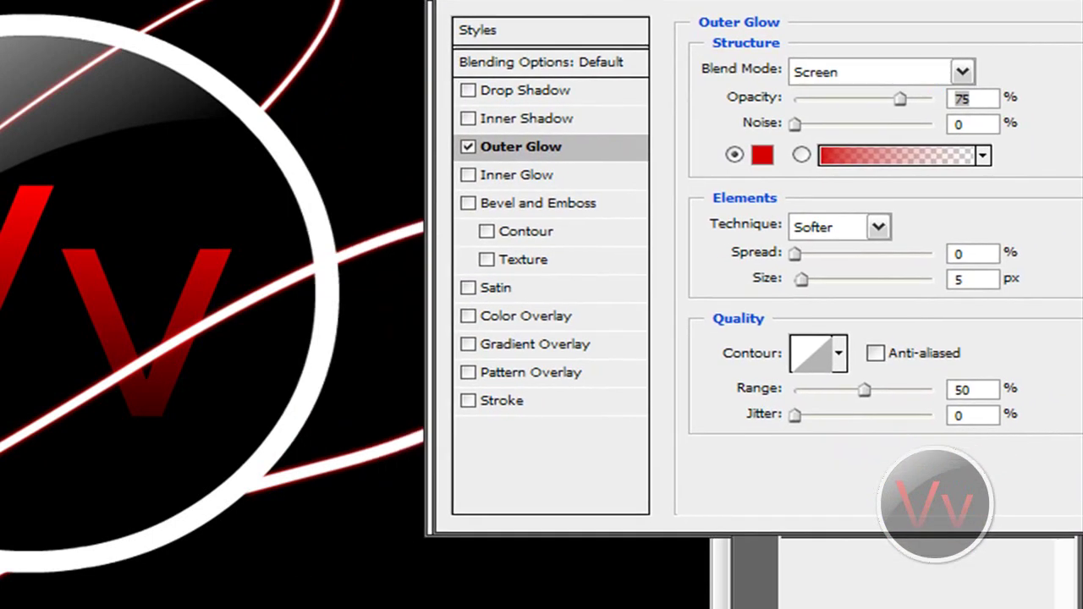
# Set the outer glow's opacity to 100% with the Screen blend mode.
pyautogui.moveTo(922, 97); pyautogui.dragTo(1034, 174)
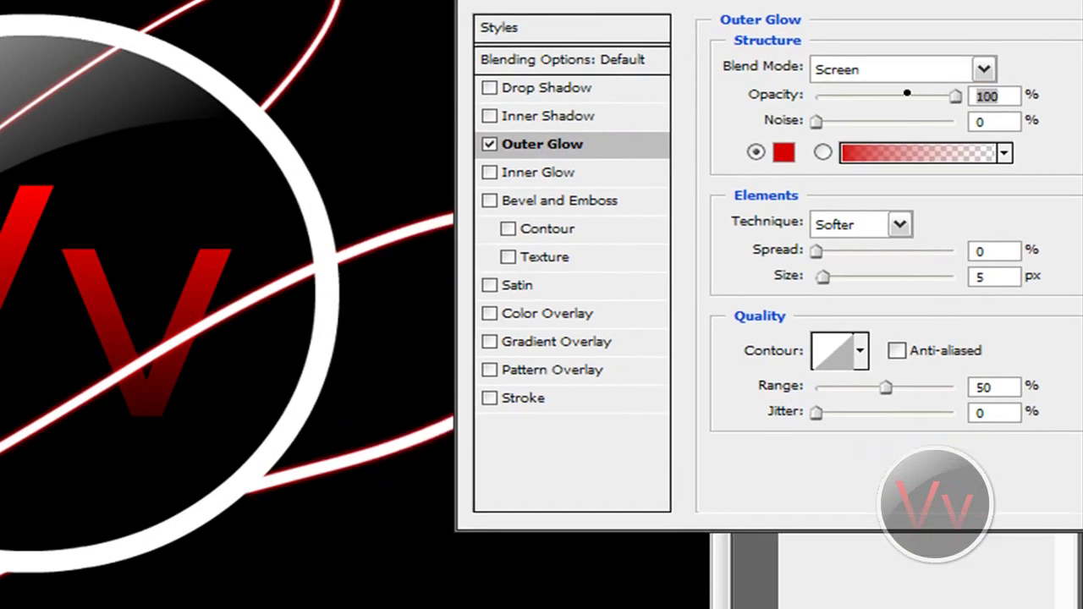
pyautogui.click(902, 71)
pyautogui.click(924, 73)
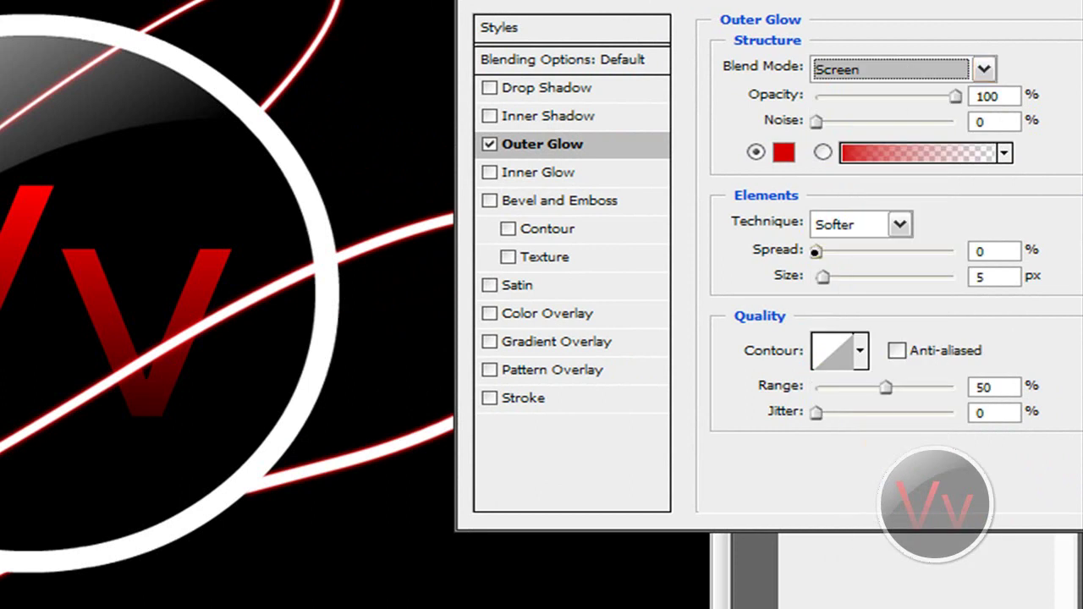
# Set the outer glow's size to 90 px and its spread to 9%.
pyautogui.moveTo(818, 251); pyautogui.dragTo(857, 252)
pyautogui.press('Tab')
pyautogui.write('90')
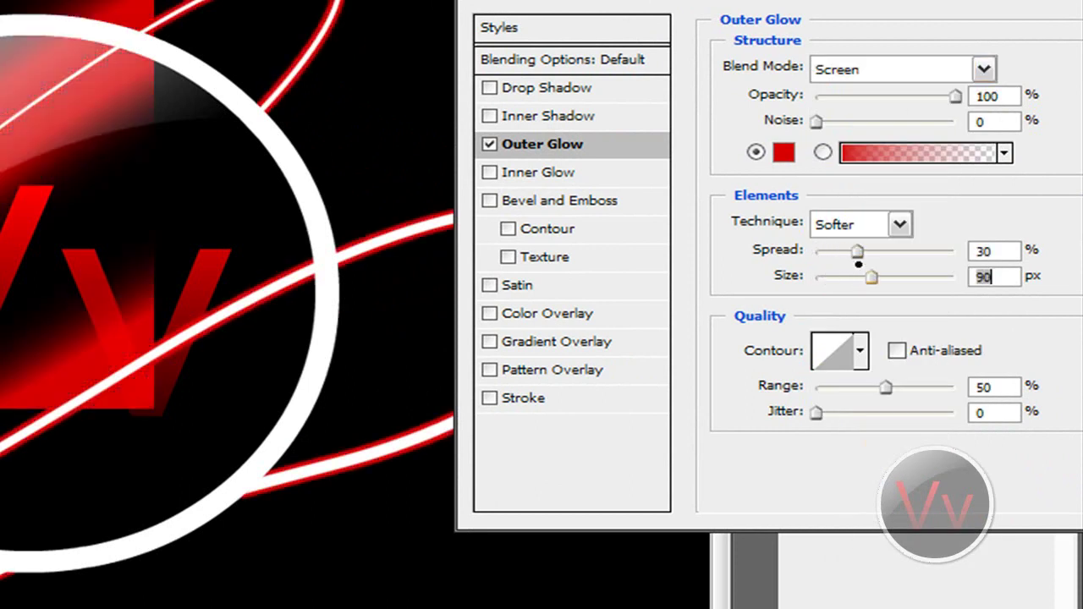
pyautogui.hotkey('shift', 'Tab')
pyautogui.write('9')
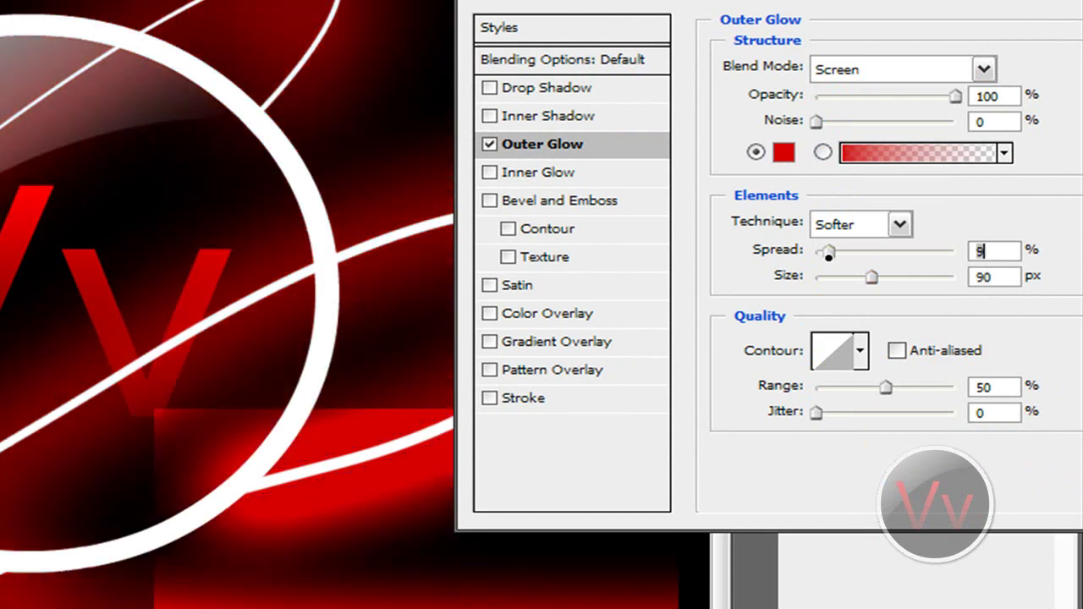
# Set the line's outer glow size to 18 px and its range to 65%, and apply the layer style.
pyautogui.moveTo(871, 277); pyautogui.dragTo(834, 278)
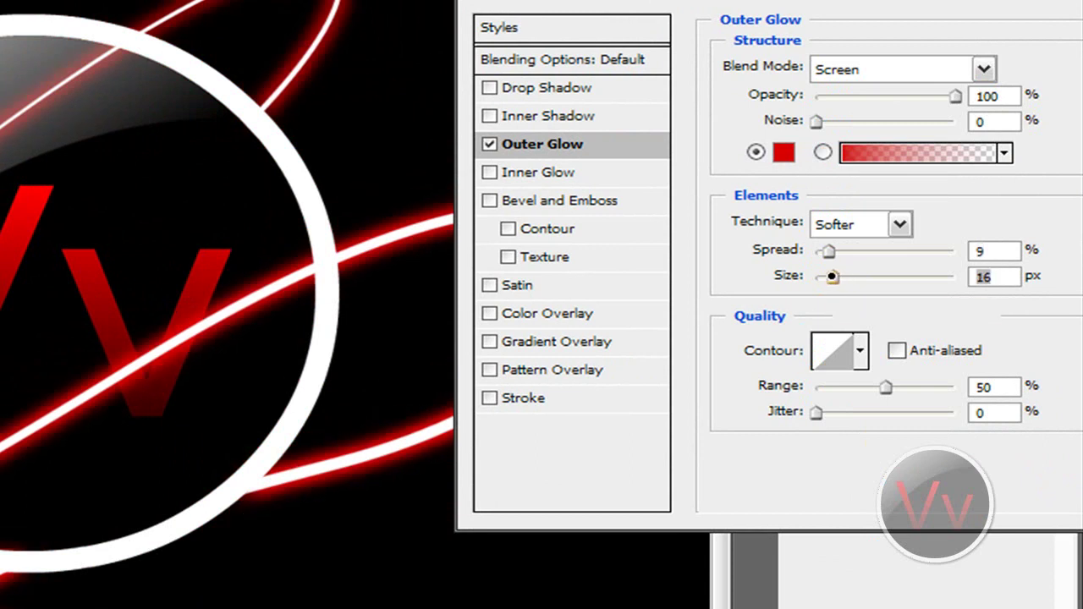
pyautogui.moveTo(833, 277); pyautogui.dragTo(868, 277)
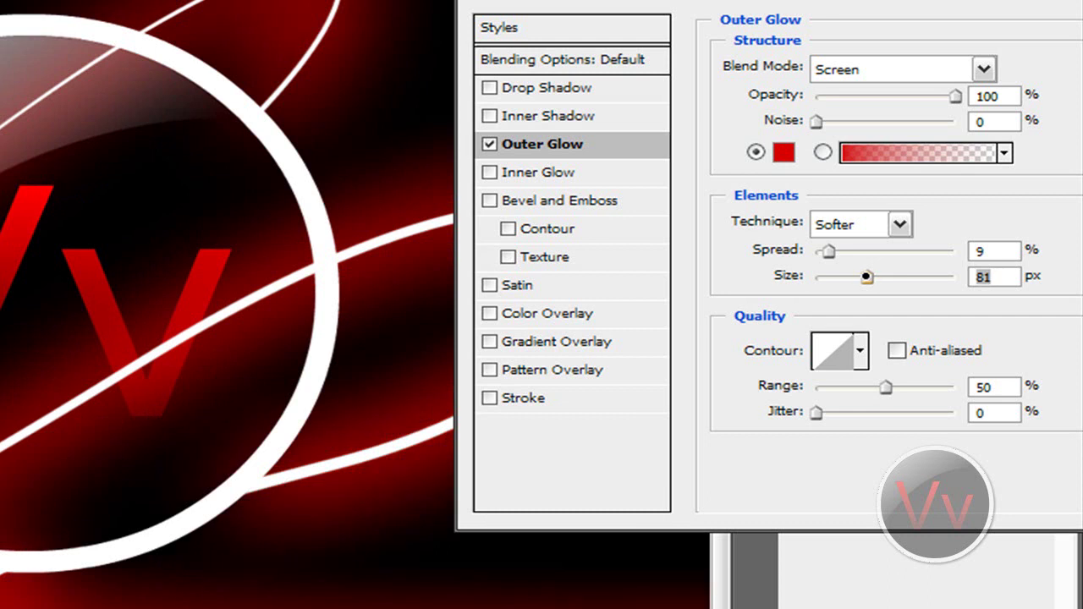
pyautogui.moveTo(868, 277); pyautogui.dragTo(834, 278)
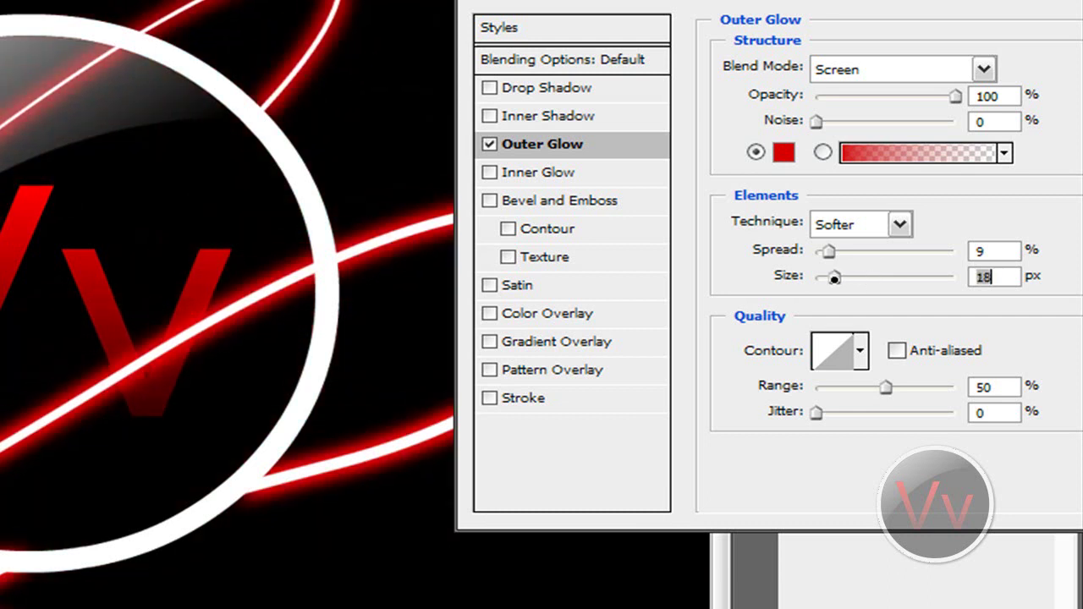
pyautogui.moveTo(886, 387)
pyautogui.mouseDown()
pyautogui.moveTo(936, 387)
pyautogui.moveTo(906, 386)
pyautogui.mouseUp()
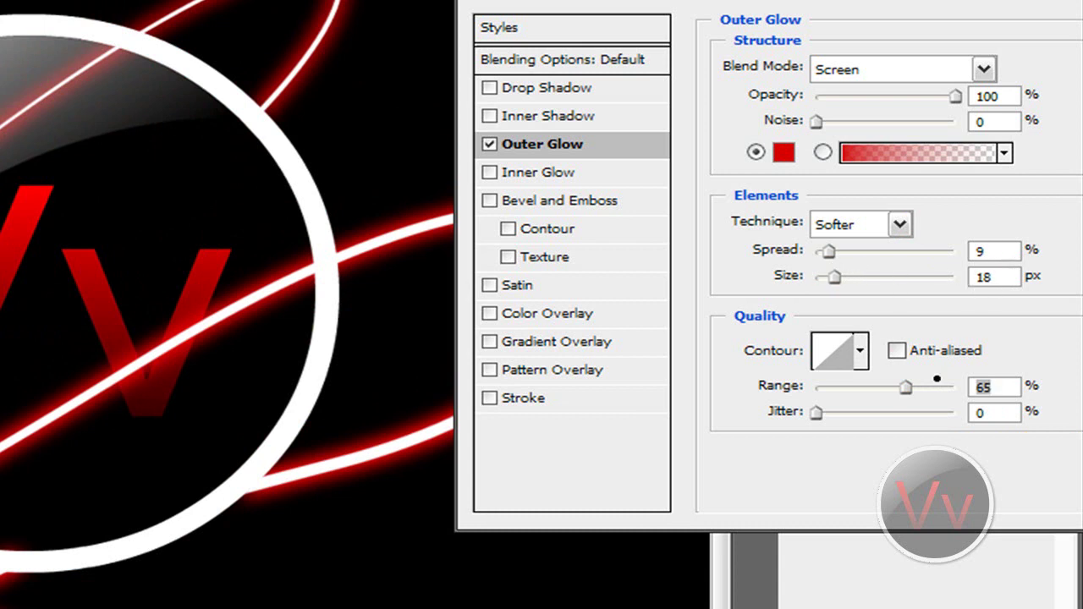
pyautogui.click(1000, 387)
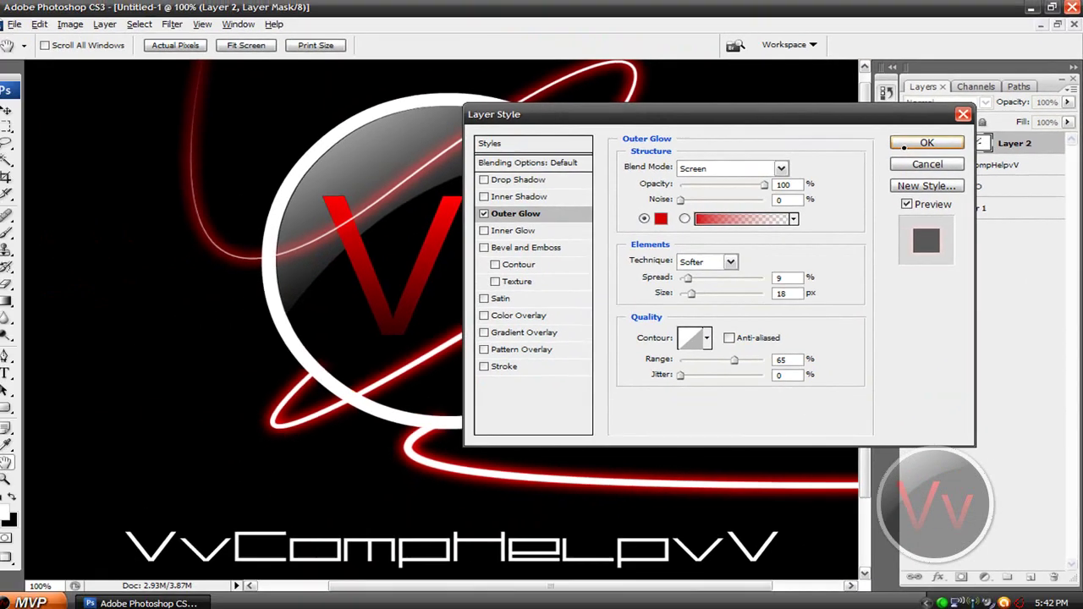
pyautogui.click(905, 144)
pyautogui.hotkey('ctrl', '-')
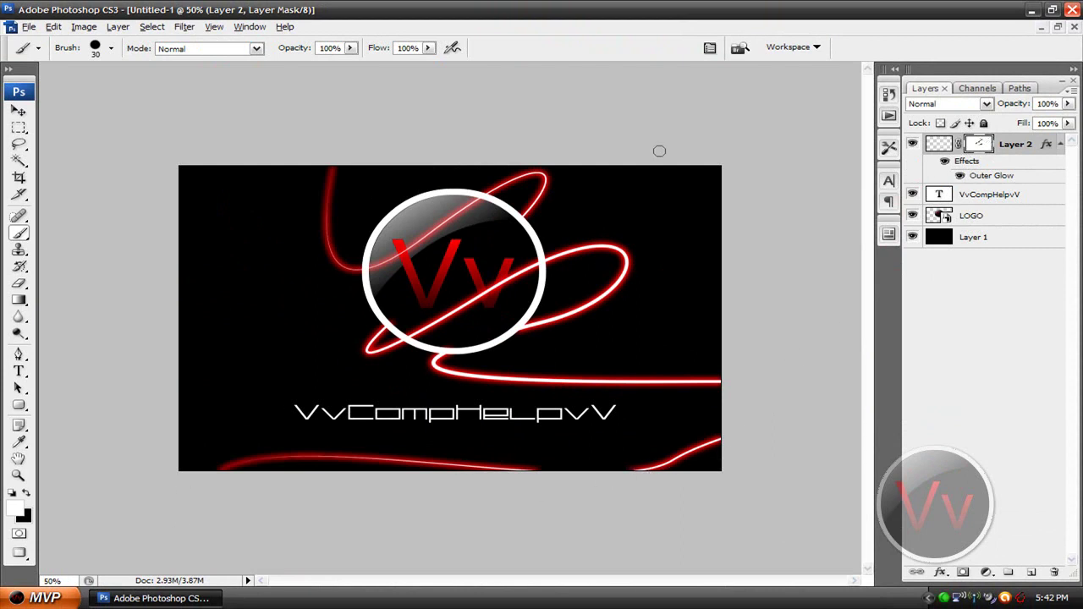
pyautogui.click(26, 492)
pyautogui.click(26, 493)
pyautogui.hotkey('ctrl', '+')
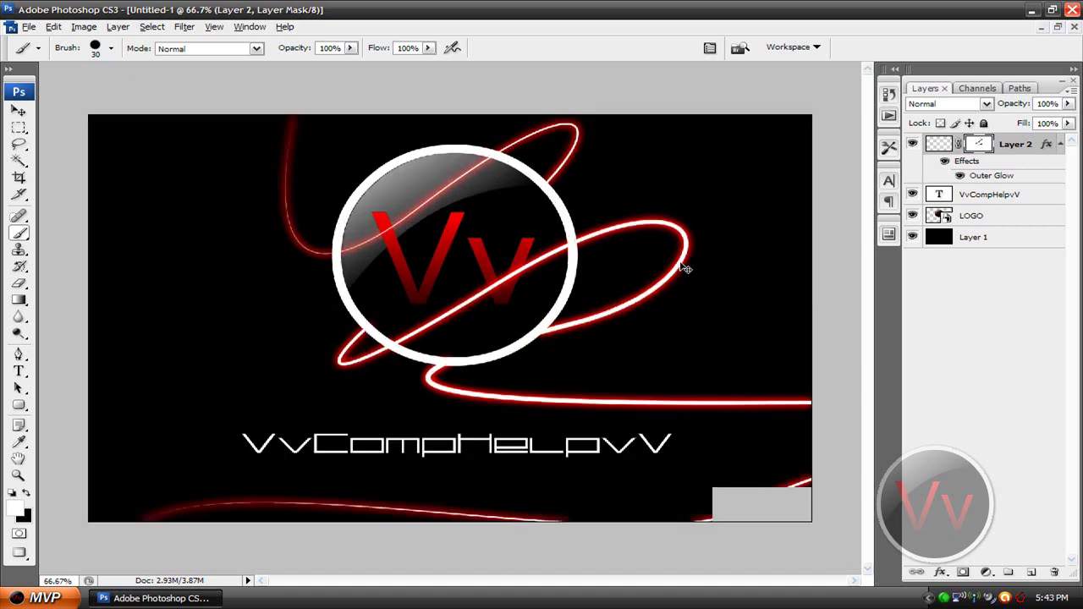
pyautogui.hotkey('ctrl', '+')
pyautogui.hotkey('ctrl', '-')
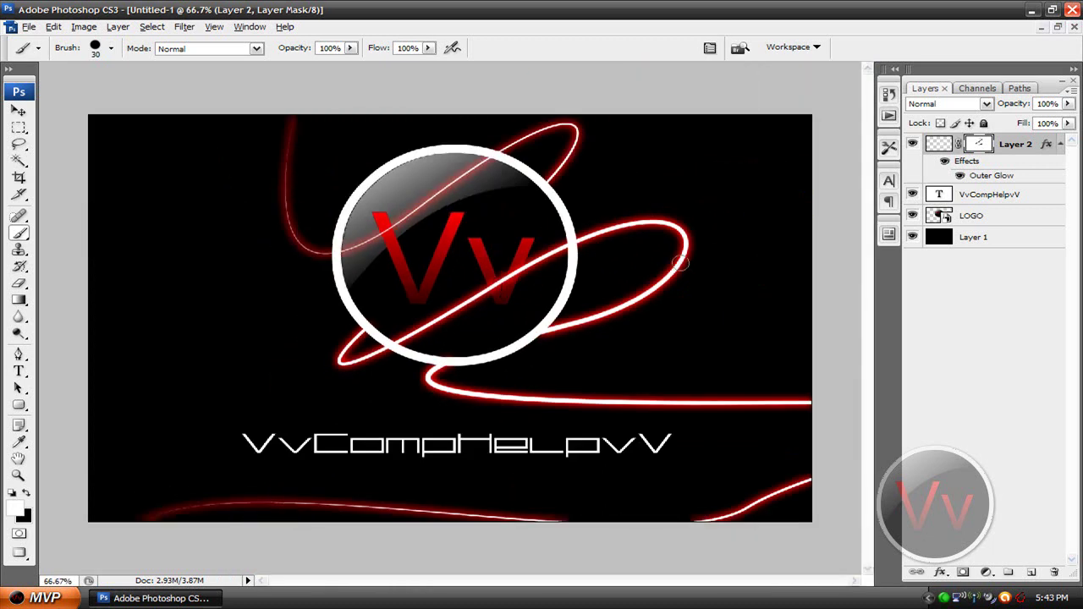
pyautogui.hotkey('ctrl', '-')
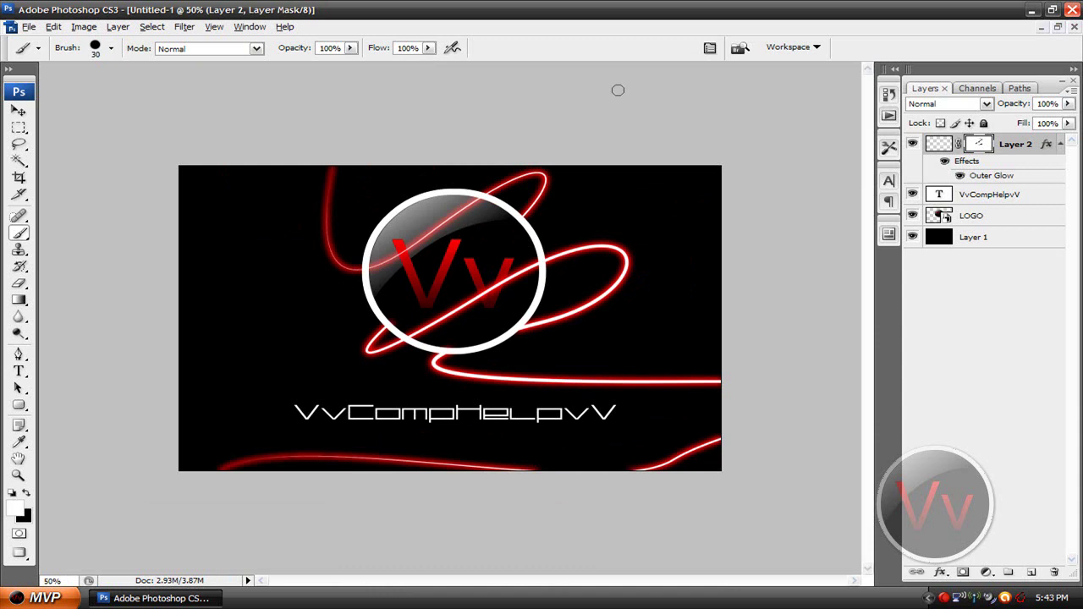
# Add an Outer Glow effect to the VvCompHelpvV text layer.
pyautogui.click(983, 198)
pyautogui.rightClick(983, 198)
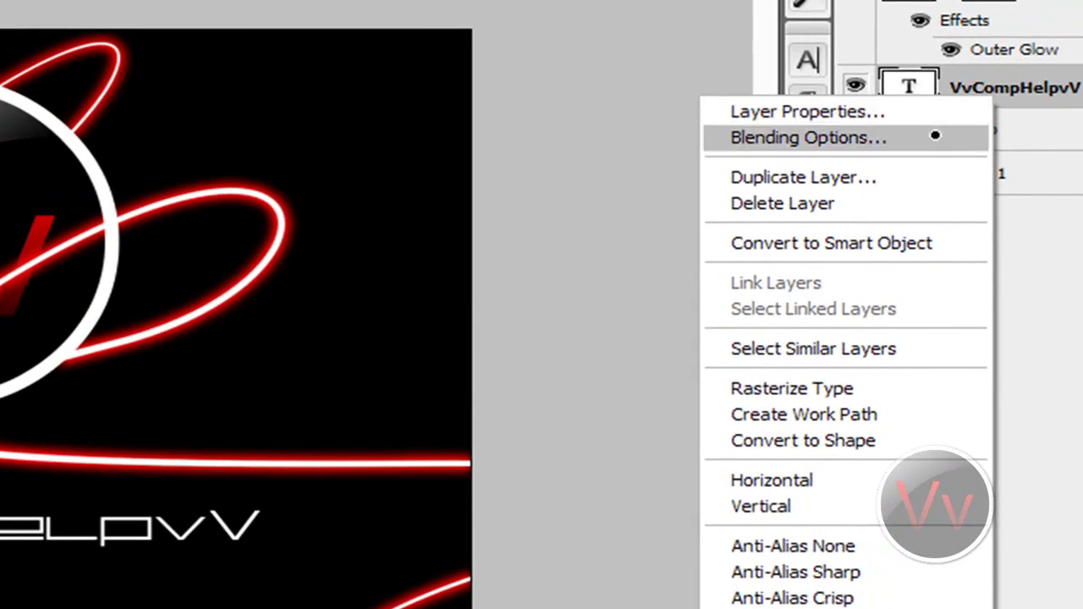
pyautogui.click(866, 135)
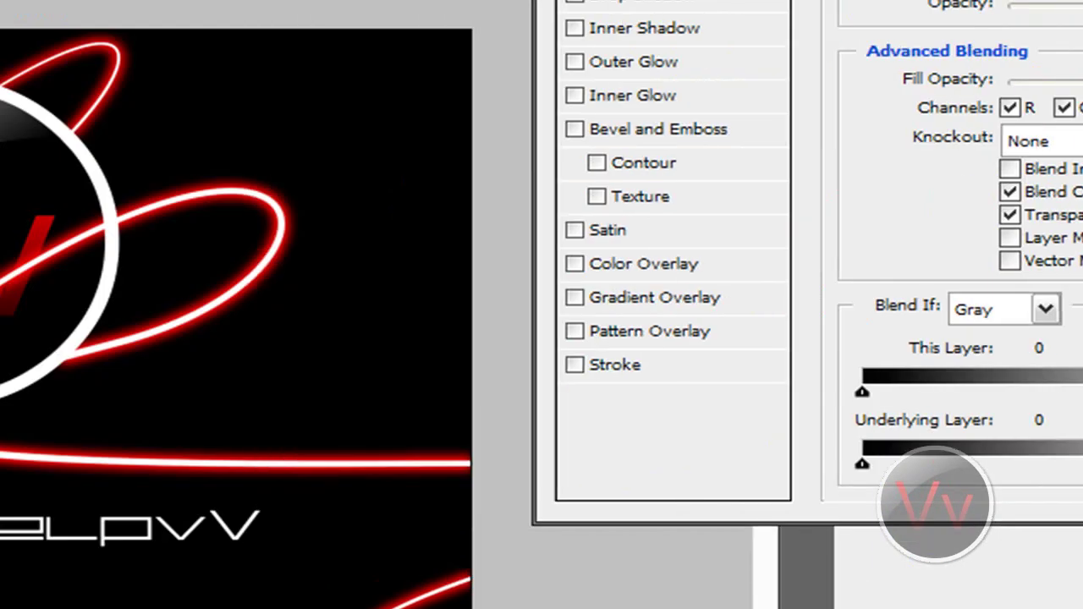
pyautogui.click(213, 123)
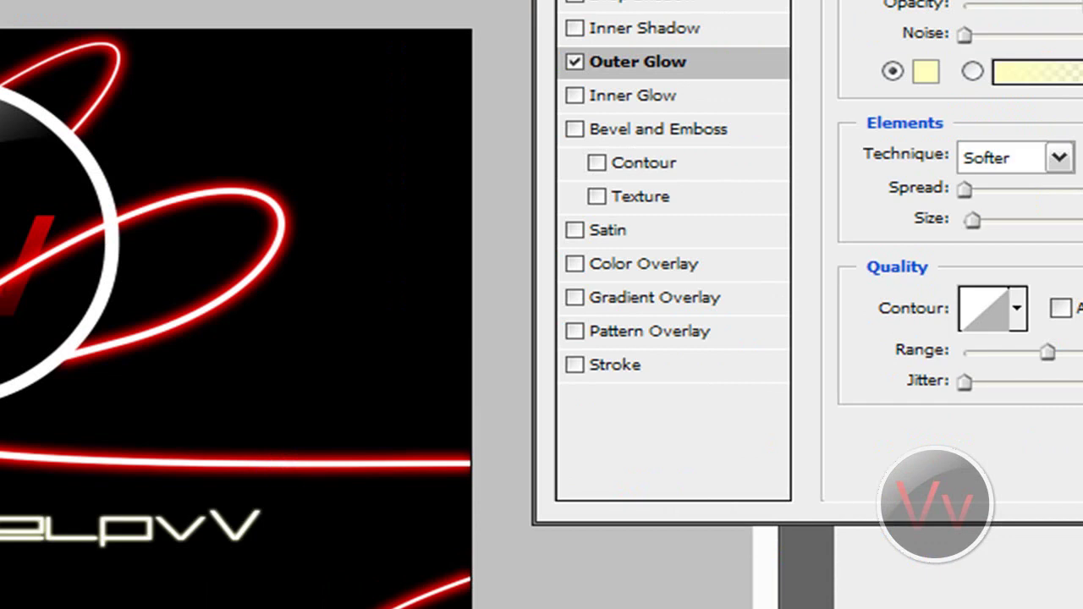
# Set the text's outer glow colour to red #d60000 and apply the layer style.
pyautogui.click(819, 73)
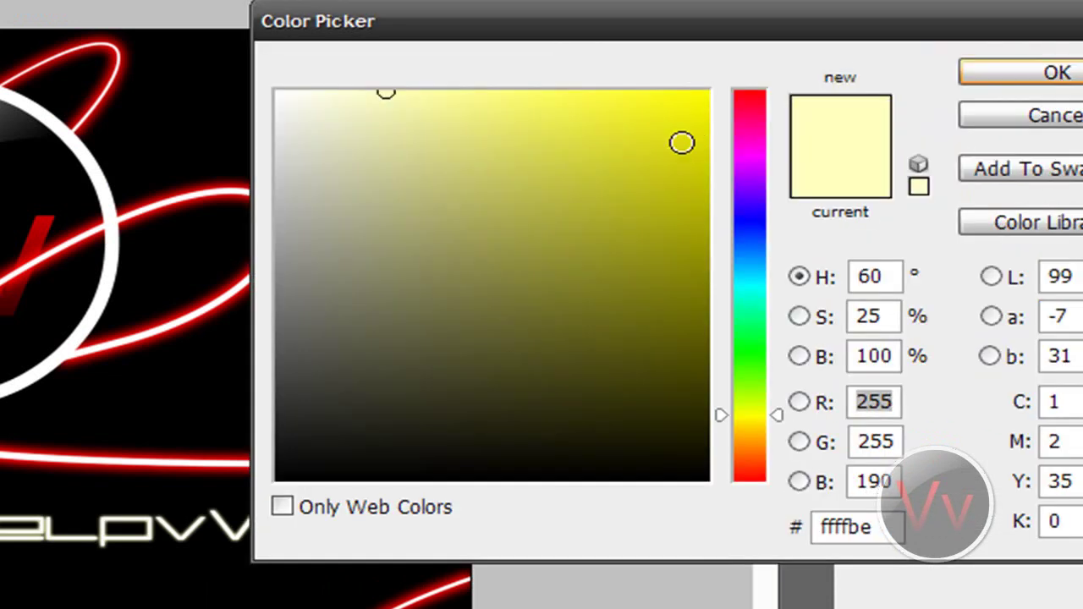
pyautogui.moveTo(740, 195); pyautogui.dragTo(750, 57)
pyautogui.moveTo(677, 174); pyautogui.dragTo(822, 172)
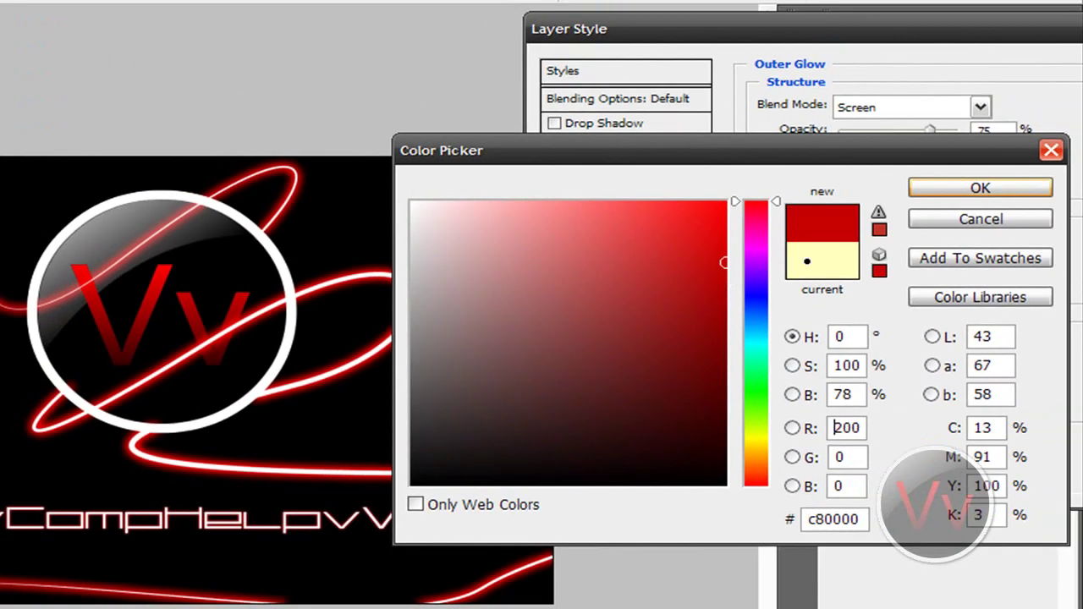
pyautogui.moveTo(670, 266); pyautogui.dragTo(728, 223)
pyautogui.moveTo(679, 313); pyautogui.dragTo(756, 244)
pyautogui.moveTo(705, 278); pyautogui.dragTo(726, 246)
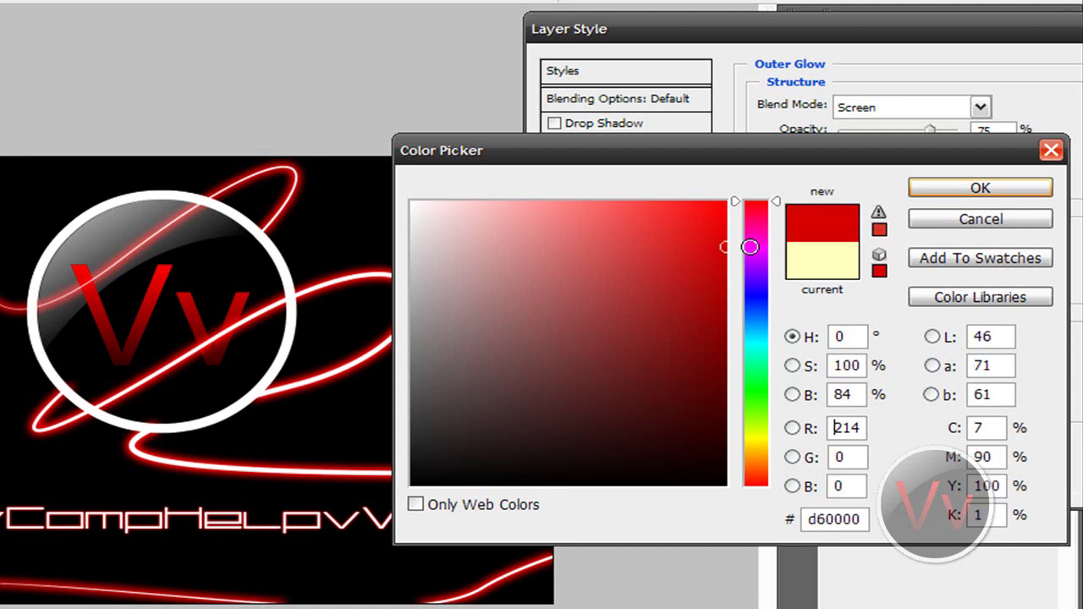
pyautogui.click(914, 187)
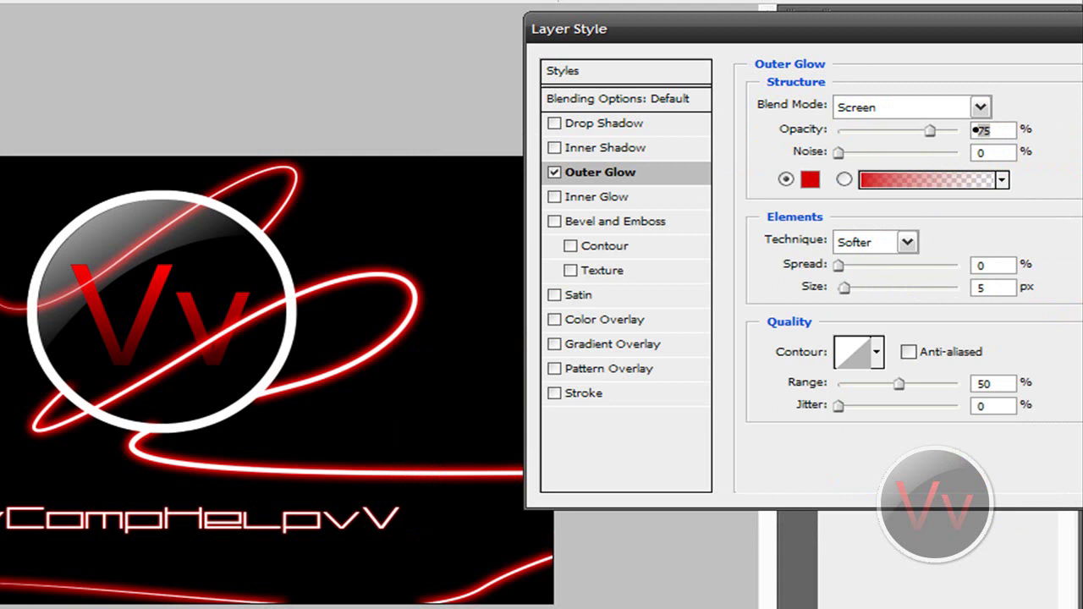
pyautogui.moveTo(944, 30); pyautogui.dragTo(804, 20)
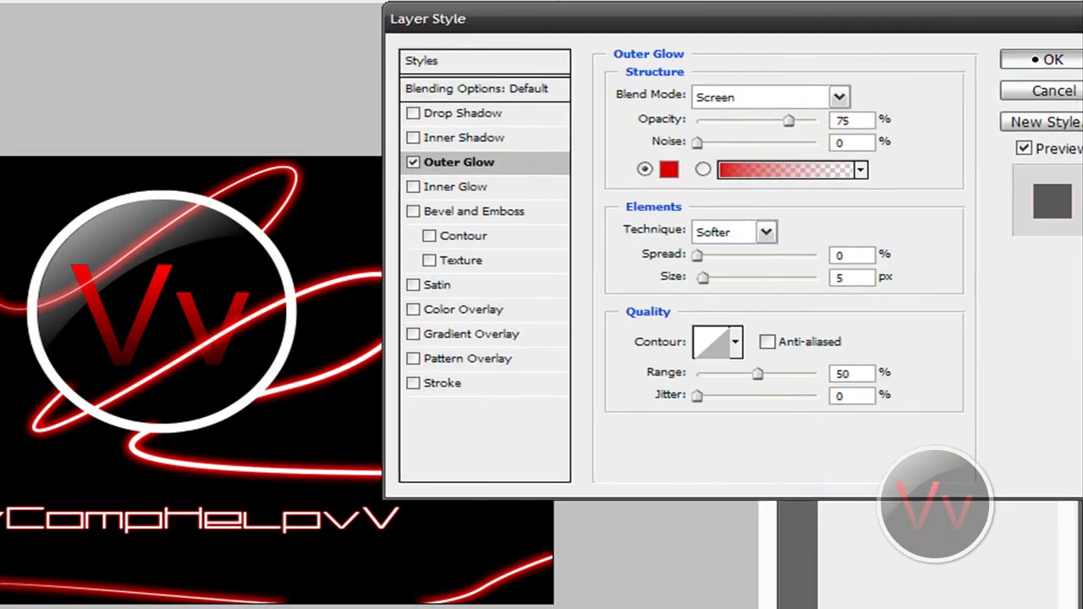
pyautogui.press('Return')
pyautogui.scroll(3, 136, 290)
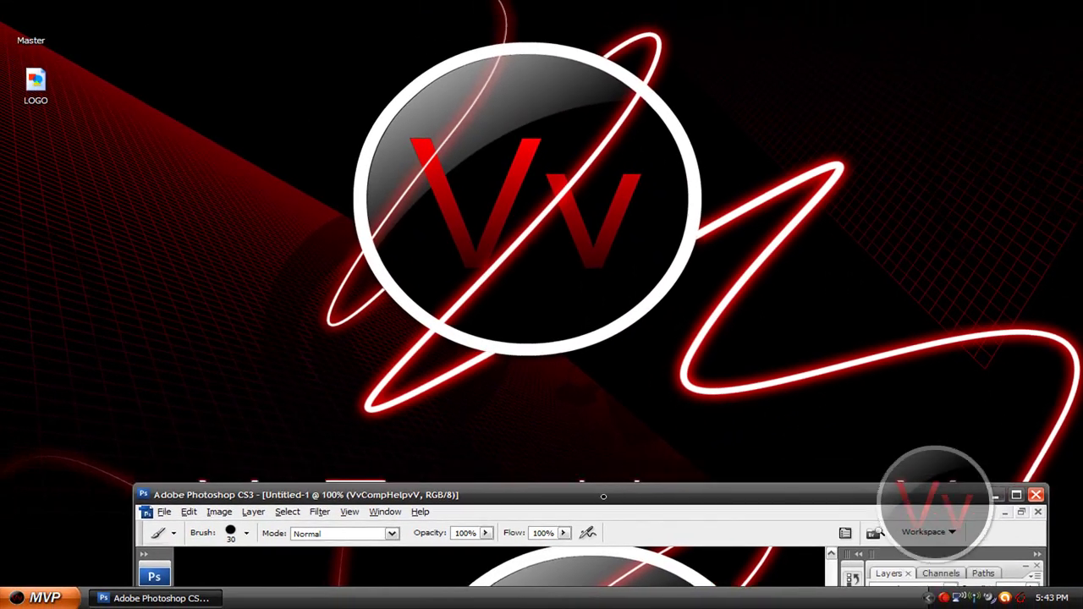
pyautogui.moveTo(560, 499); pyautogui.dragTo(519, 131)
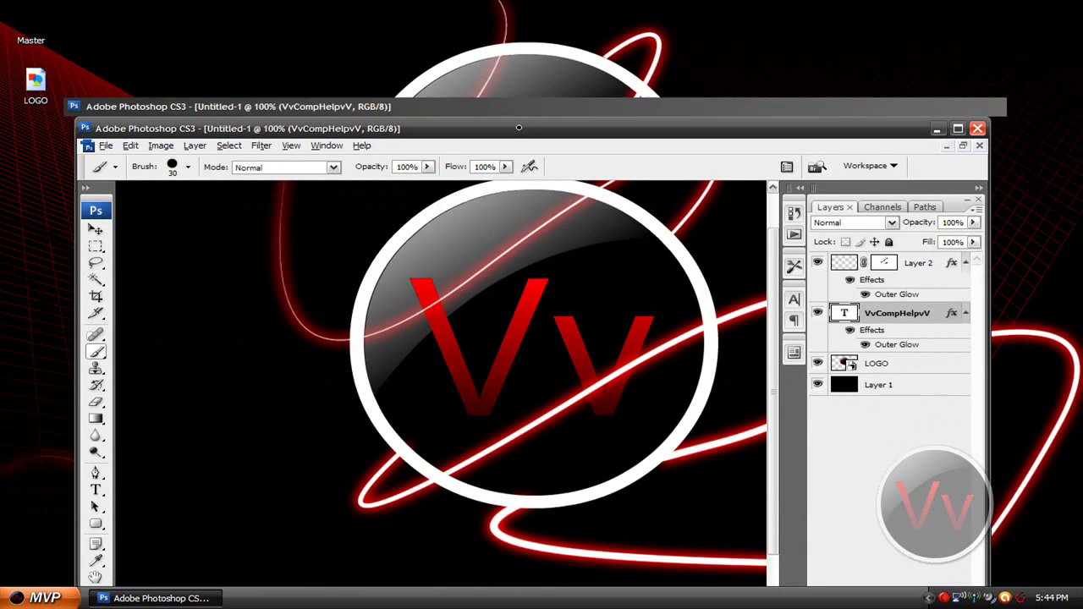
pyautogui.doubleClick(519, 127)
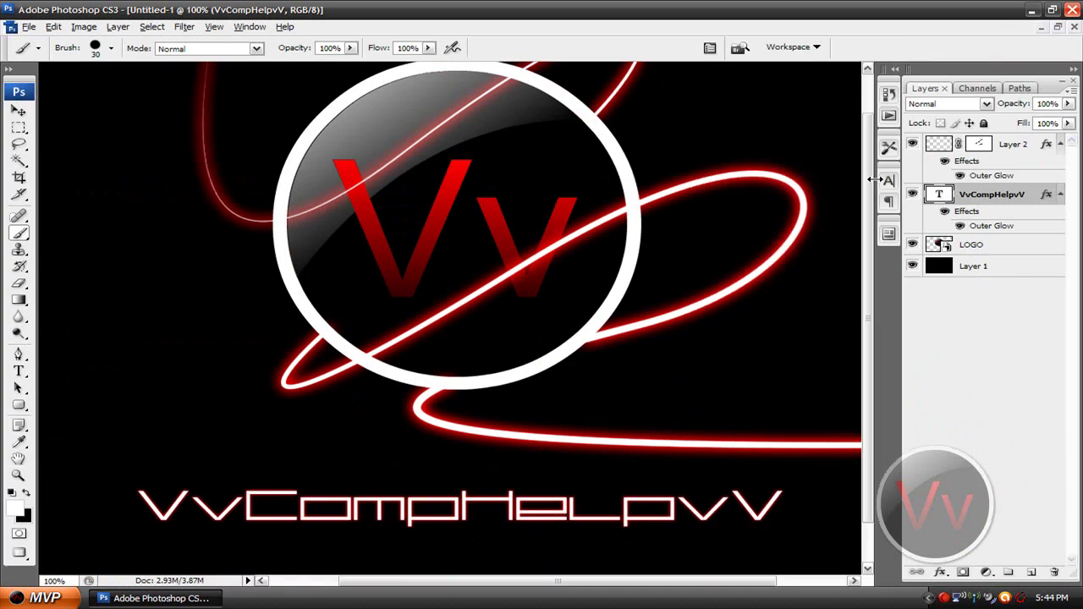
pyautogui.hotkey('ctrl', '-')
pyautogui.hotkey('ctrl', '-')
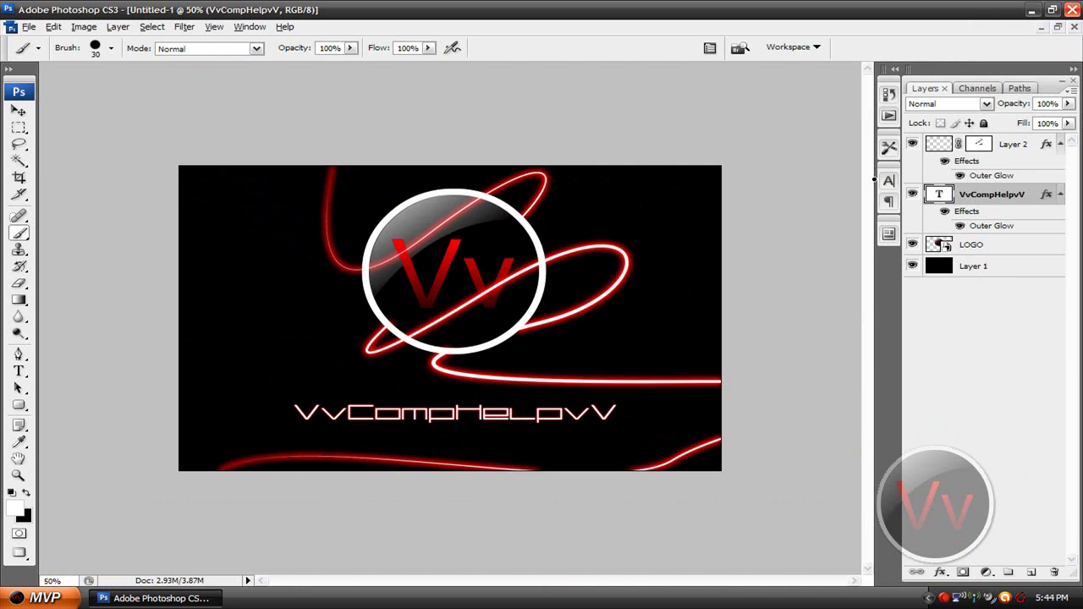
# Create a new empty layer directly above the glowing line's layer, Layer 2.
pyautogui.press('v')
pyautogui.hotkey('alt', ']')
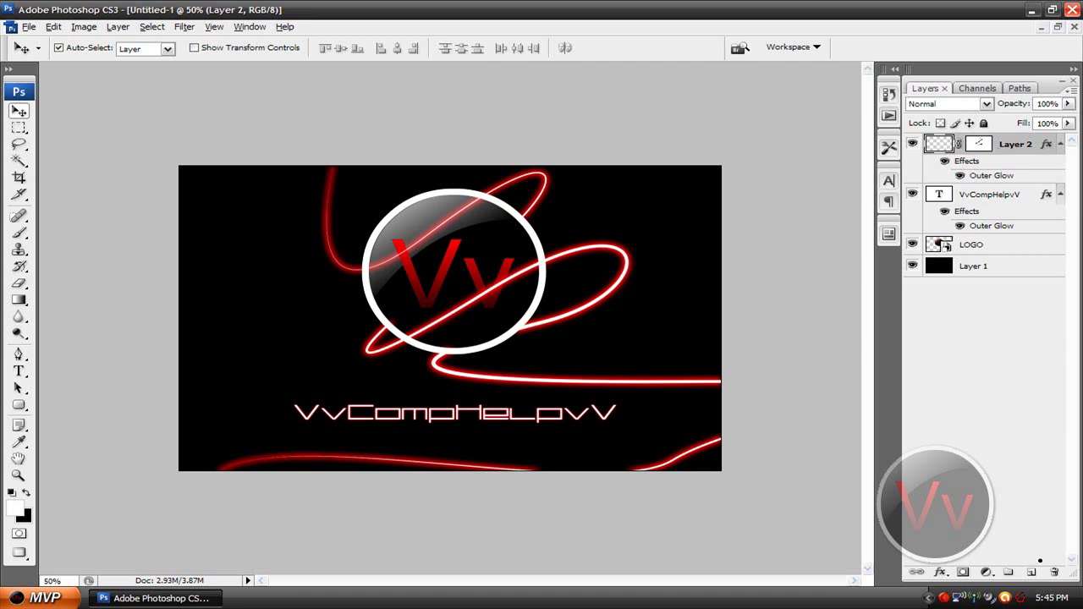
pyautogui.click(1032, 573)
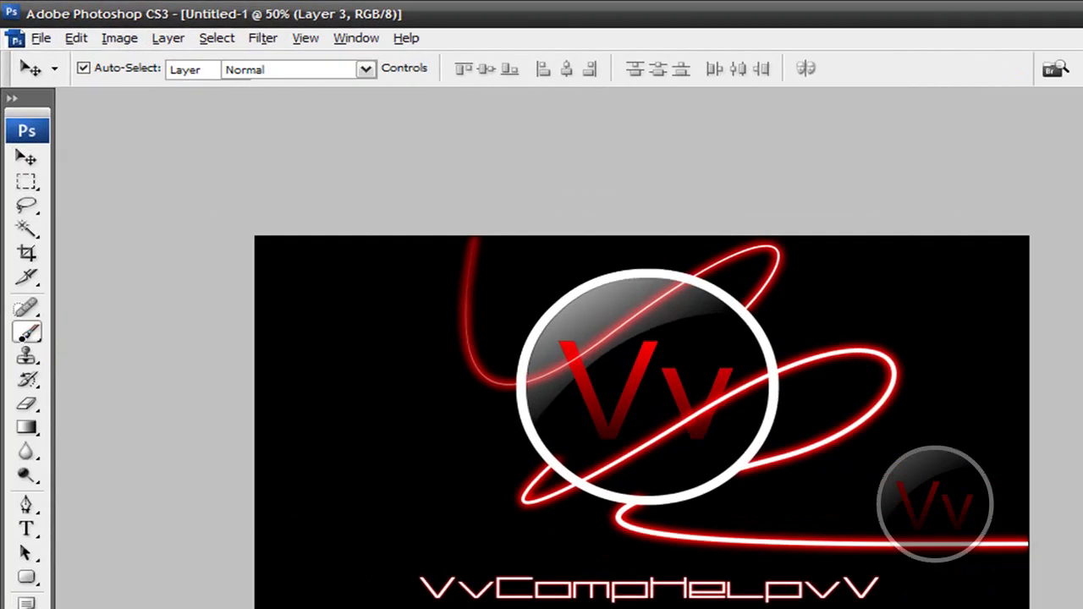
# Choose the 959 px slanted mesh brush and stamp it once in white over the lower-left part of the canvas.
pyautogui.click(19, 237)
pyautogui.click(112, 48)
pyautogui.moveTo(539, 310); pyautogui.dragTo(536, 508)
pyautogui.scroll(-10, 271, 448)
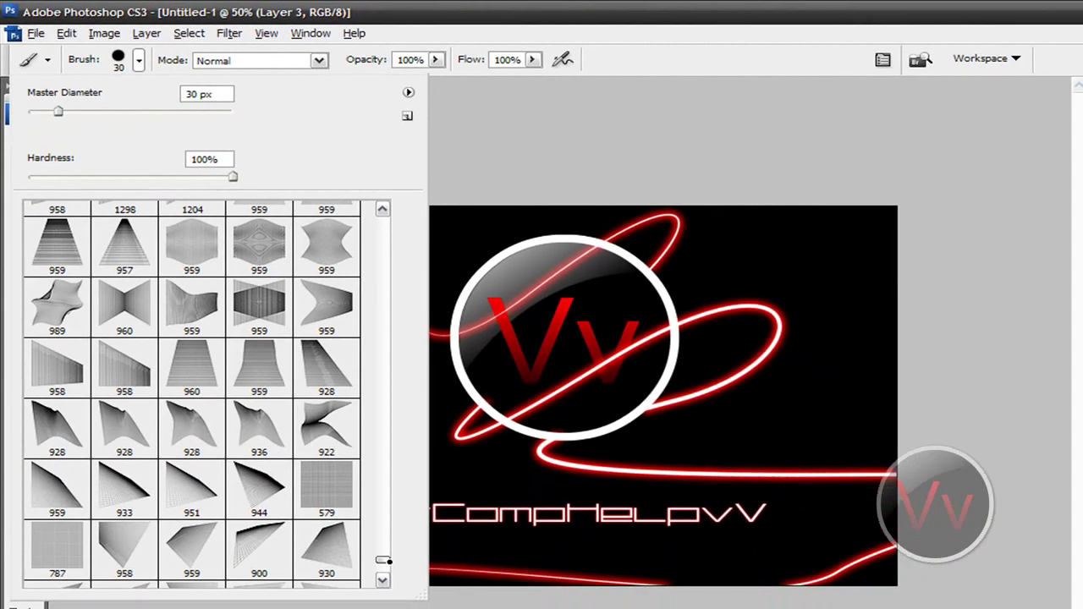
pyautogui.scroll(-2, 192, 394)
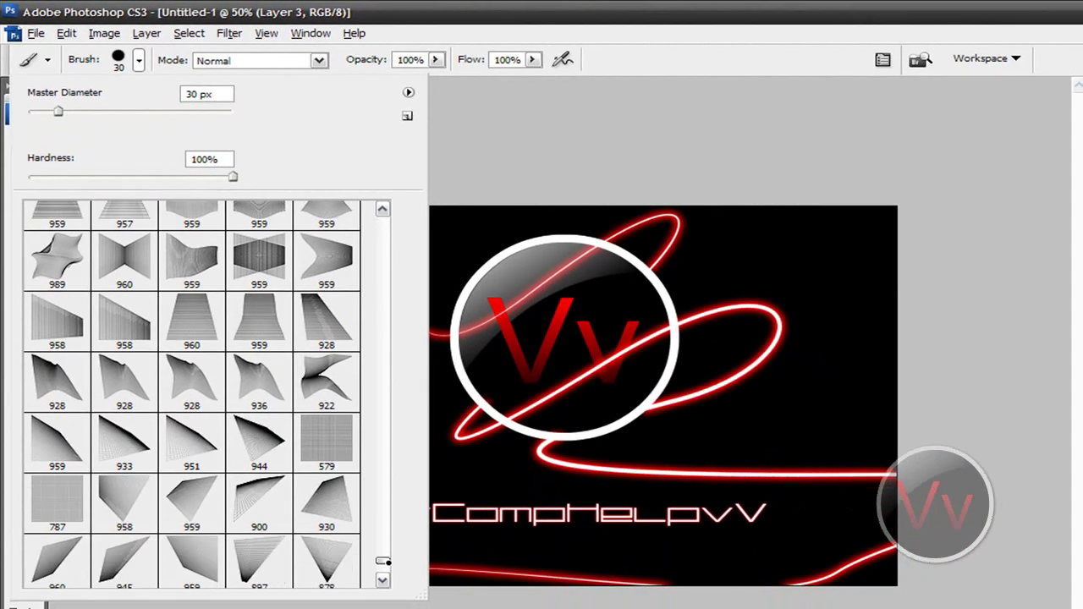
pyautogui.scroll(-3, 389, 562)
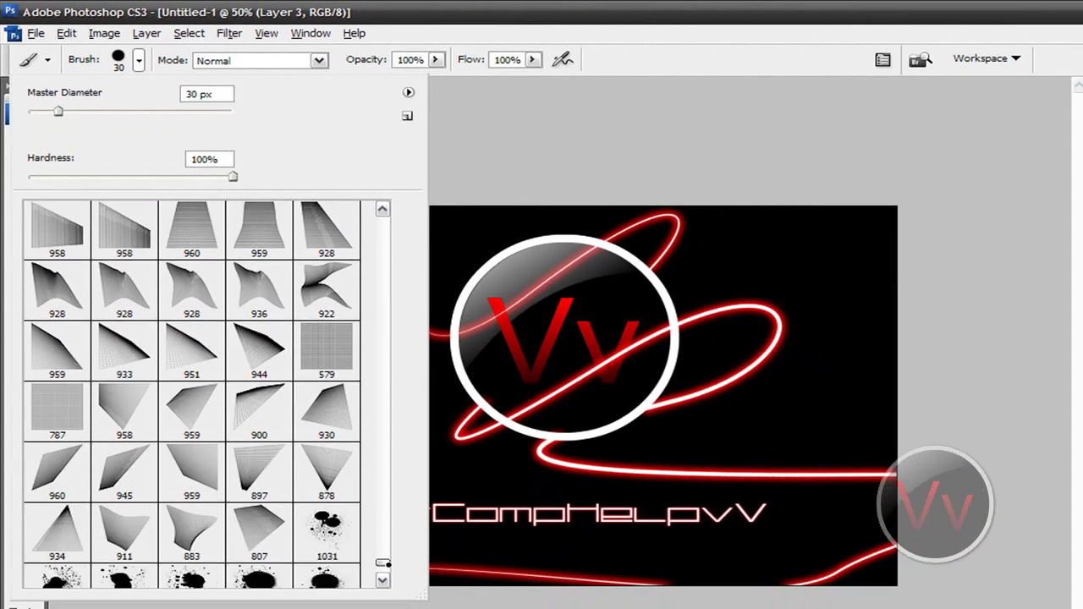
pyautogui.click(47, 350)
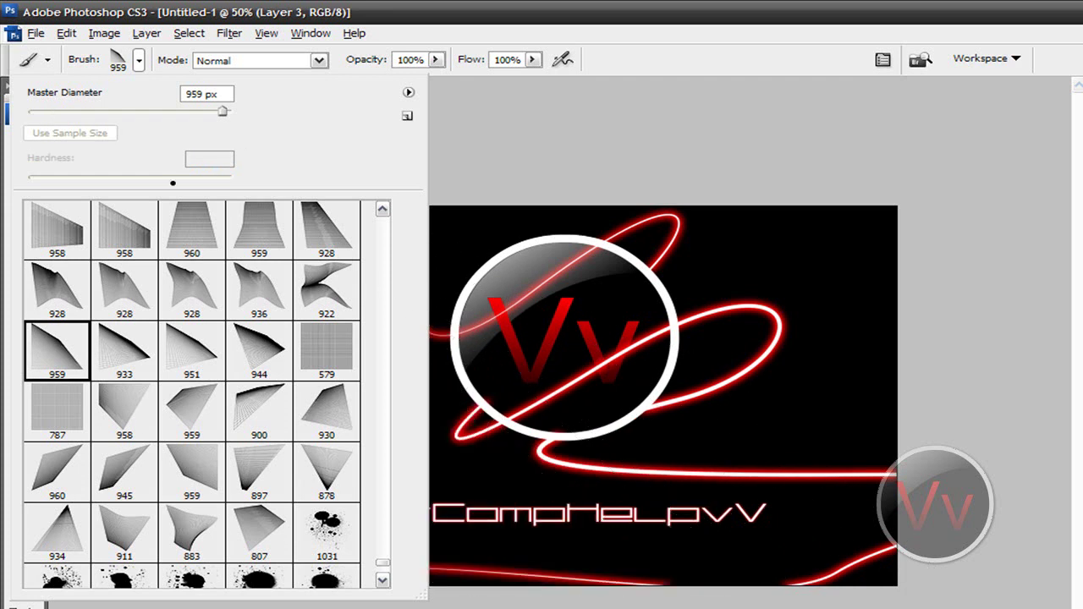
pyautogui.click(138, 61)
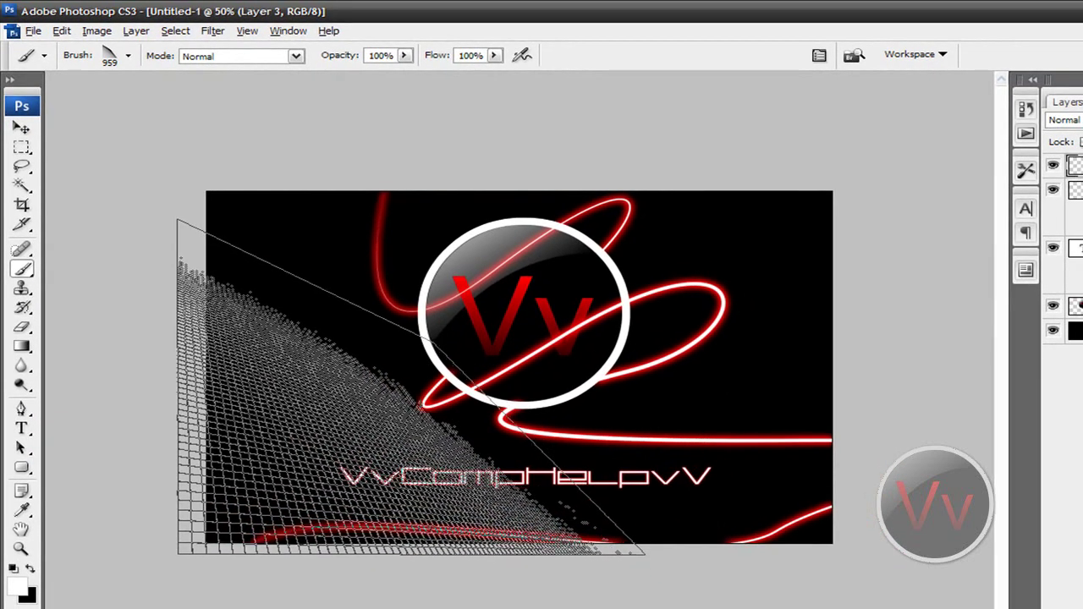
pyautogui.click(423, 380)
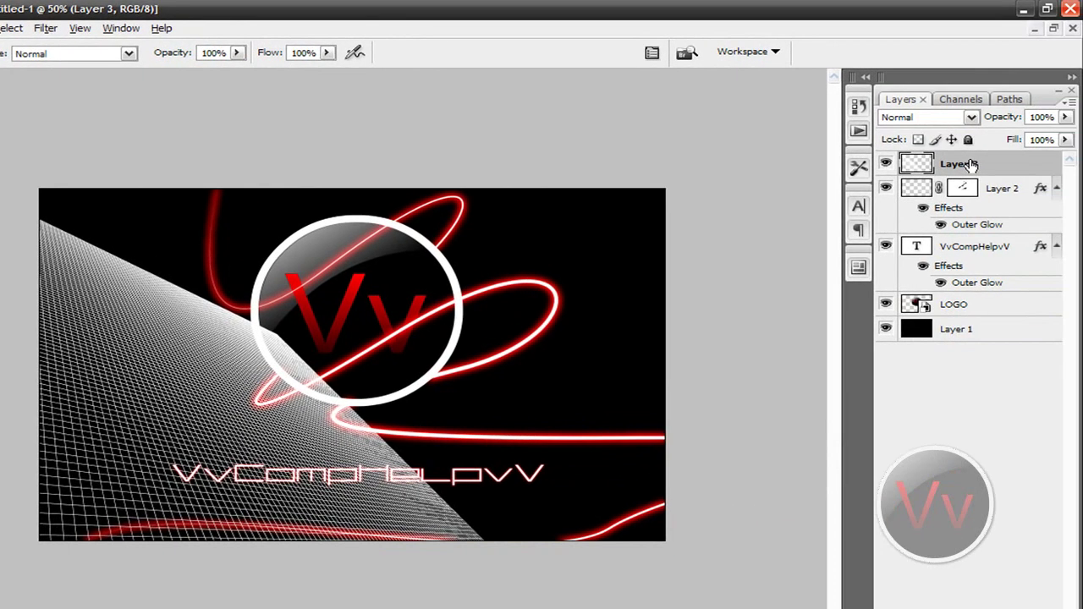
# Add a Gradient Overlay effect to the mesh layer, Layer 3.
pyautogui.rightClick(972, 162)
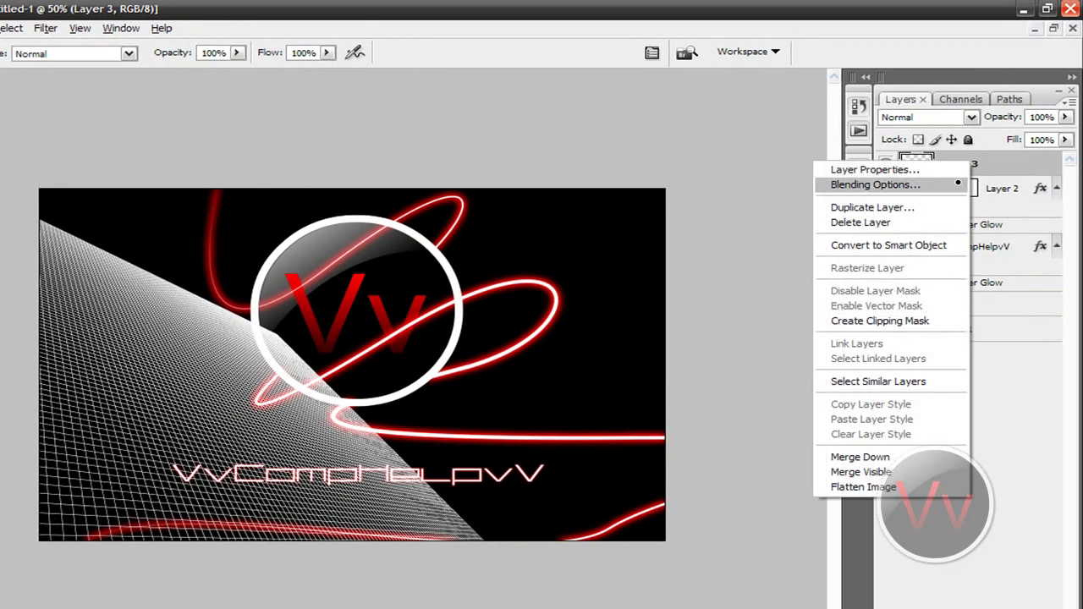
pyautogui.click(875, 185)
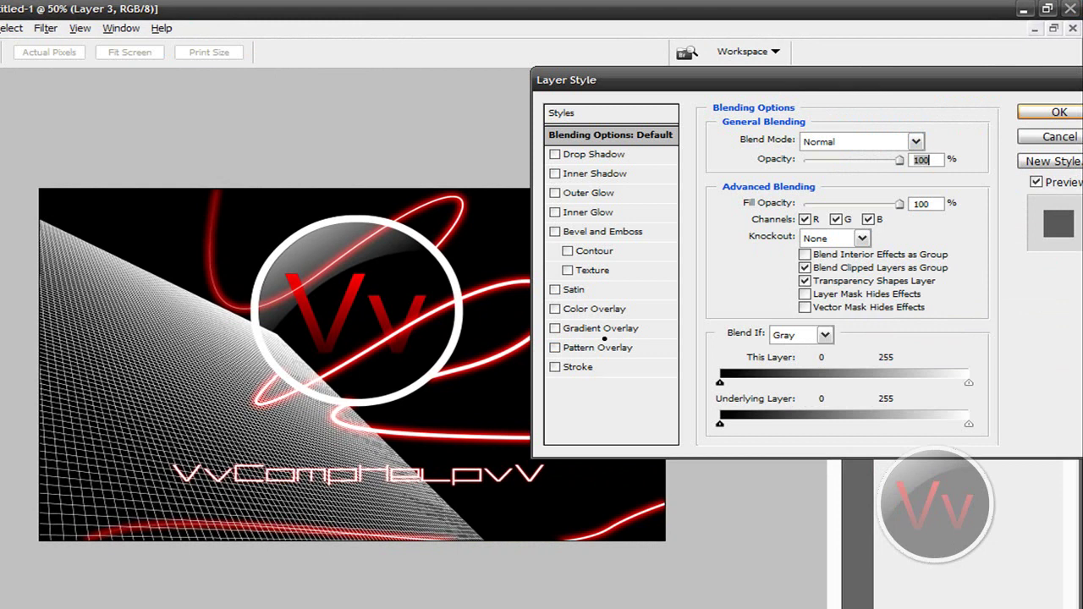
pyautogui.click(597, 329)
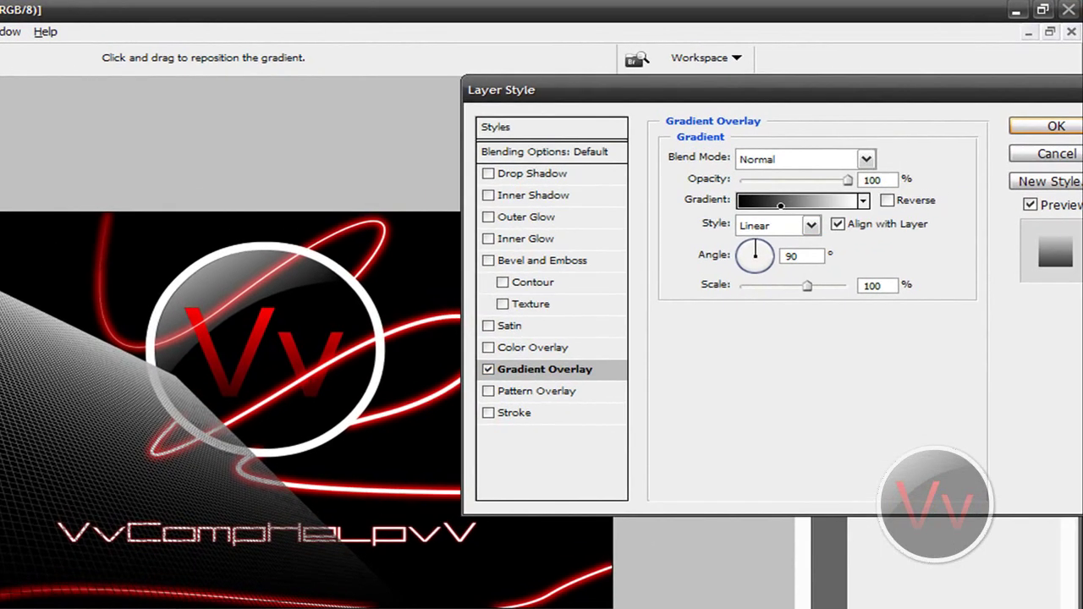
# Set the white end stop of the Layer 3 gradient overlay to red #c10000 and apply the layer style.
pyautogui.click(780, 206)
pyautogui.moveTo(690, 272); pyautogui.dragTo(720, 131)
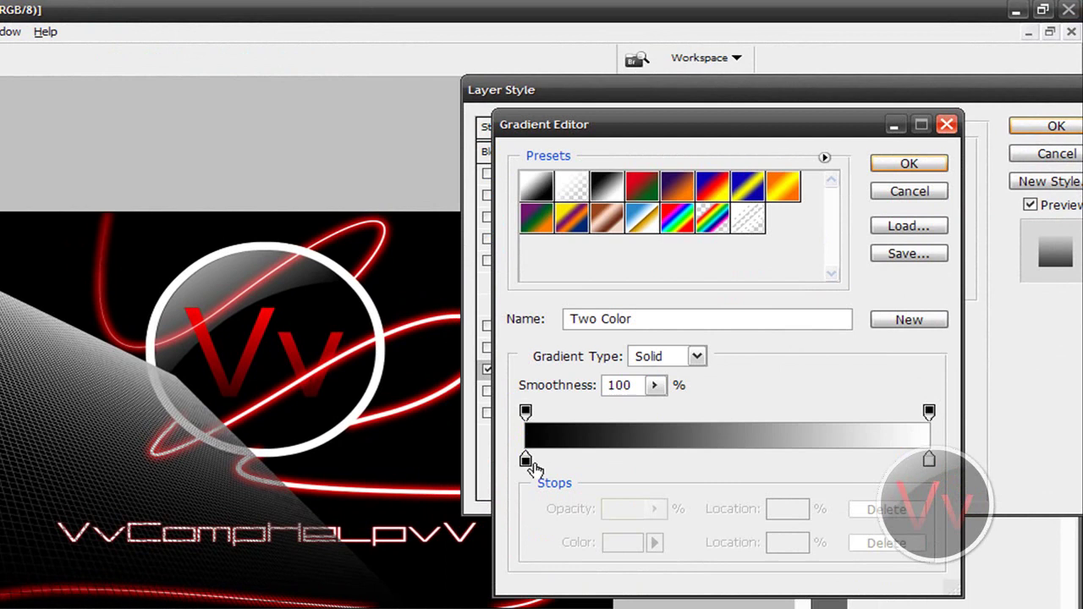
pyautogui.click(930, 460)
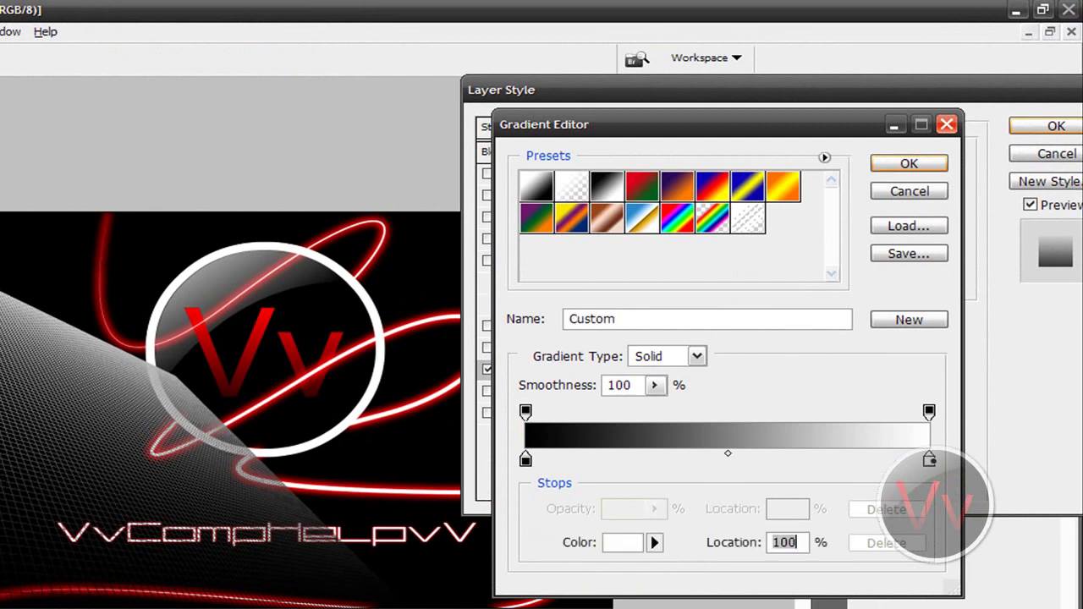
pyautogui.click(624, 542)
pyautogui.moveTo(641, 353); pyautogui.dragTo(767, 327)
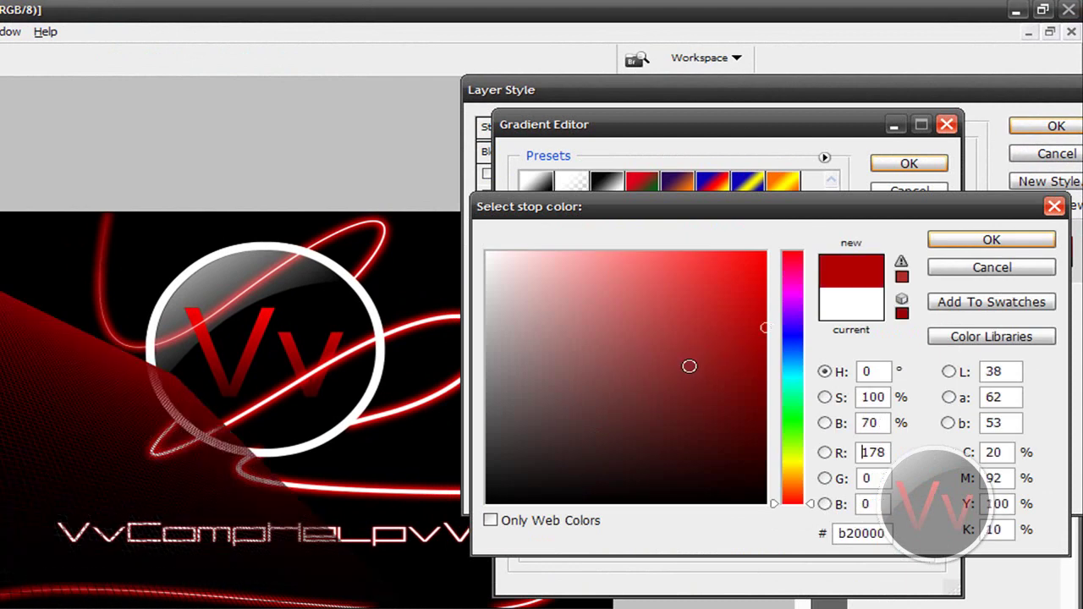
pyautogui.moveTo(684, 341); pyautogui.dragTo(838, 193)
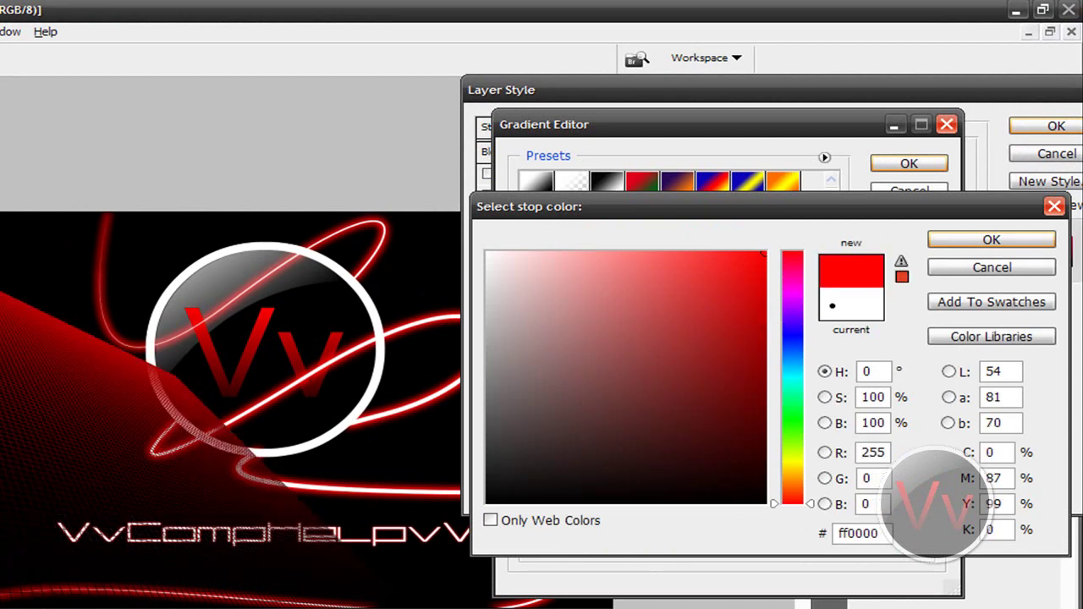
pyautogui.moveTo(704, 365)
pyautogui.mouseDown()
pyautogui.moveTo(767, 352)
pyautogui.moveTo(770, 302)
pyautogui.moveTo(709, 324)
pyautogui.moveTo(764, 292)
pyautogui.moveTo(783, 306)
pyautogui.moveTo(777, 324)
pyautogui.moveTo(787, 314)
pyautogui.mouseUp()
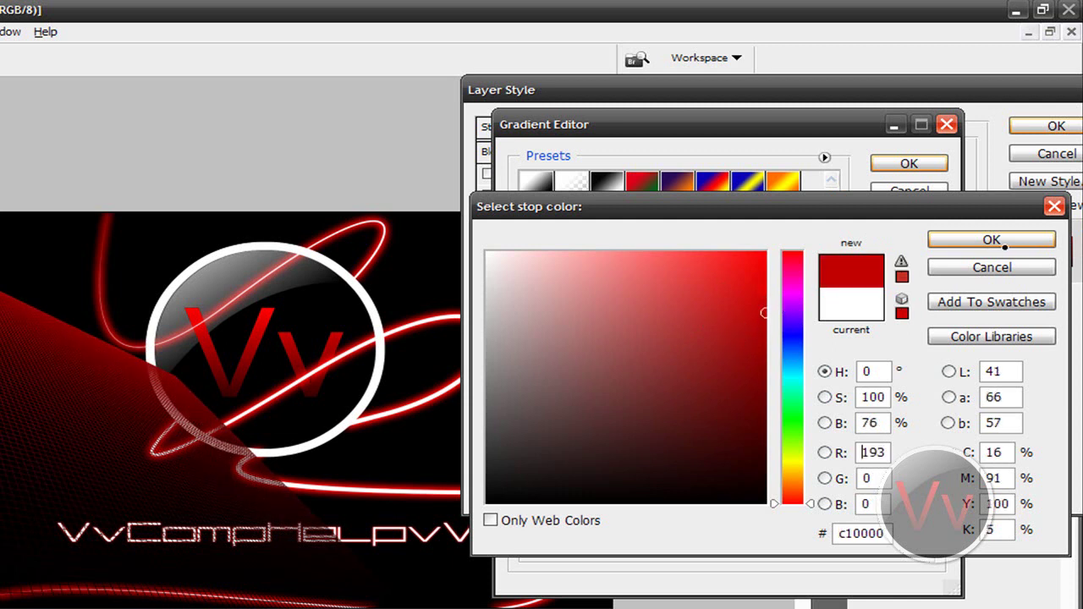
pyautogui.click(1005, 244)
pyautogui.click(909, 163)
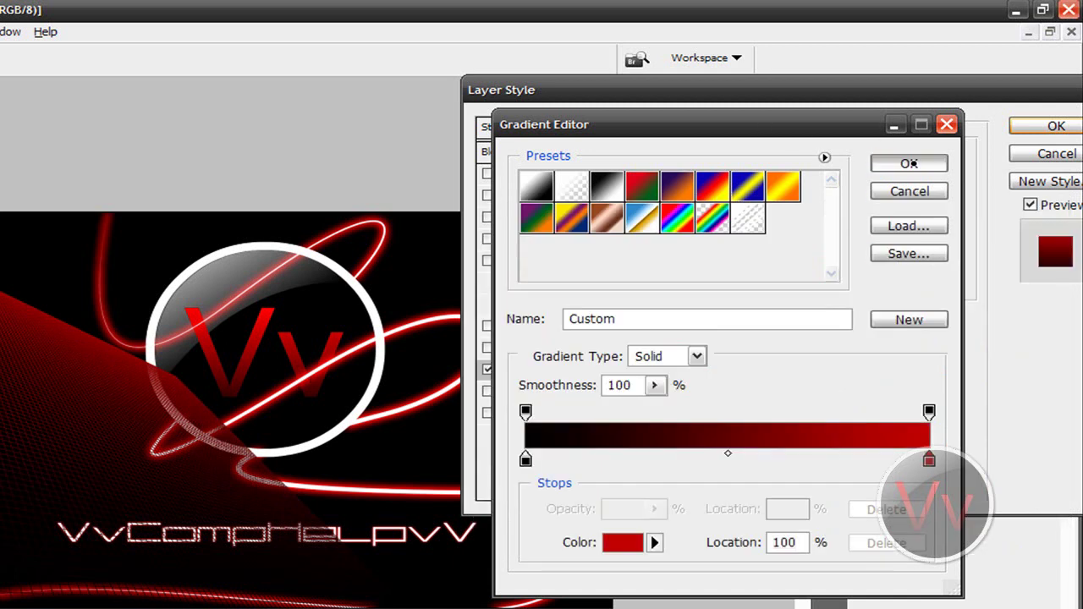
pyautogui.click(1049, 127)
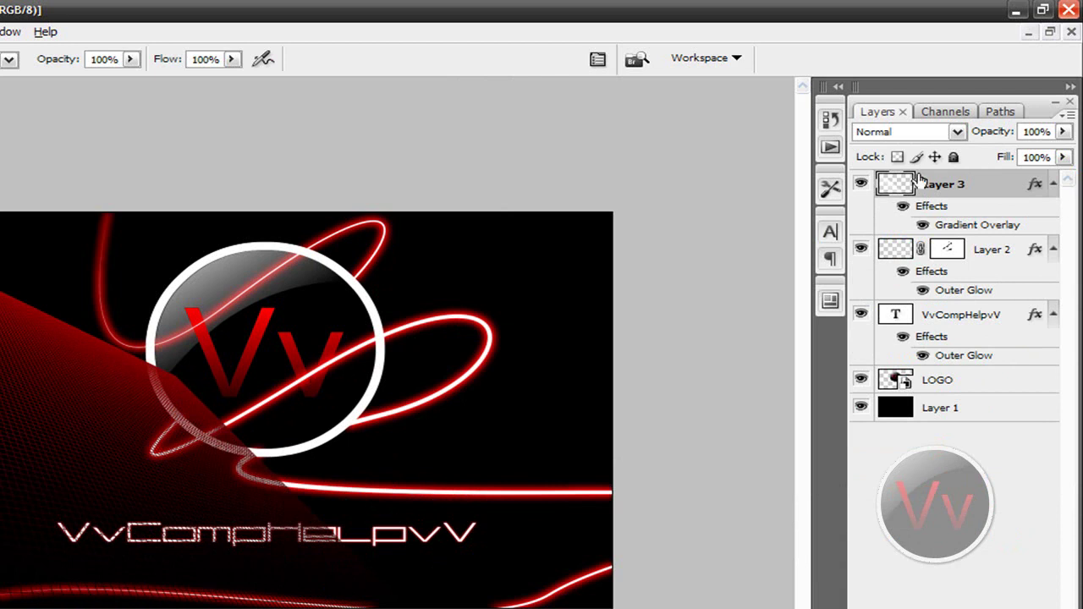
# Move the mesh layer, Layer 3, below the LOGO layer and create a new empty layer directly above it.
pyautogui.moveTo(939, 188); pyautogui.dragTo(969, 405)
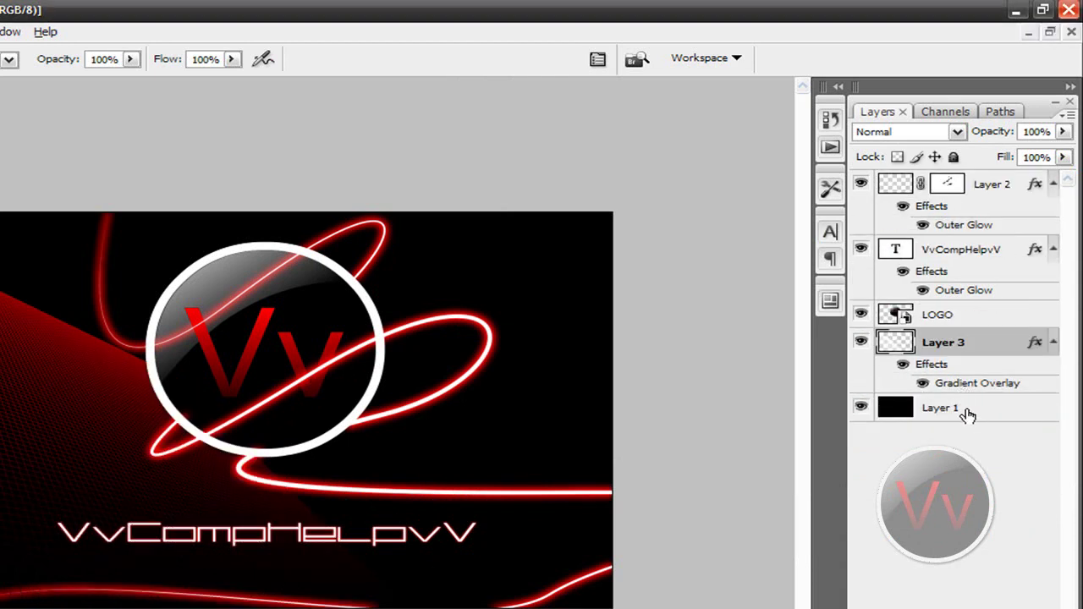
pyautogui.click(967, 413)
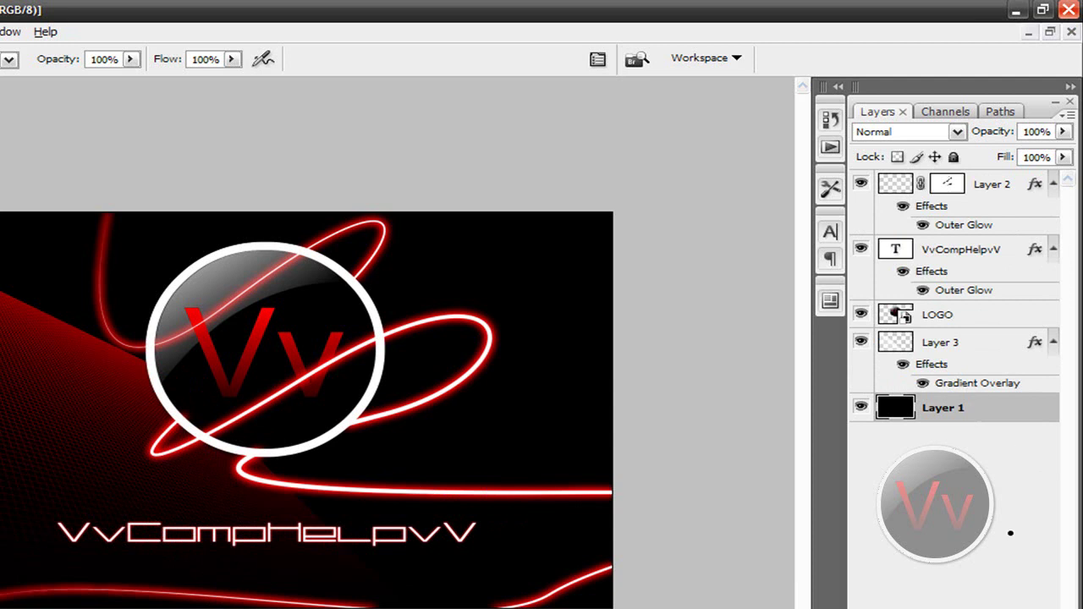
pyautogui.click(969, 341)
pyautogui.hotkey('ctrl', 'shift', 'alt', 'n')
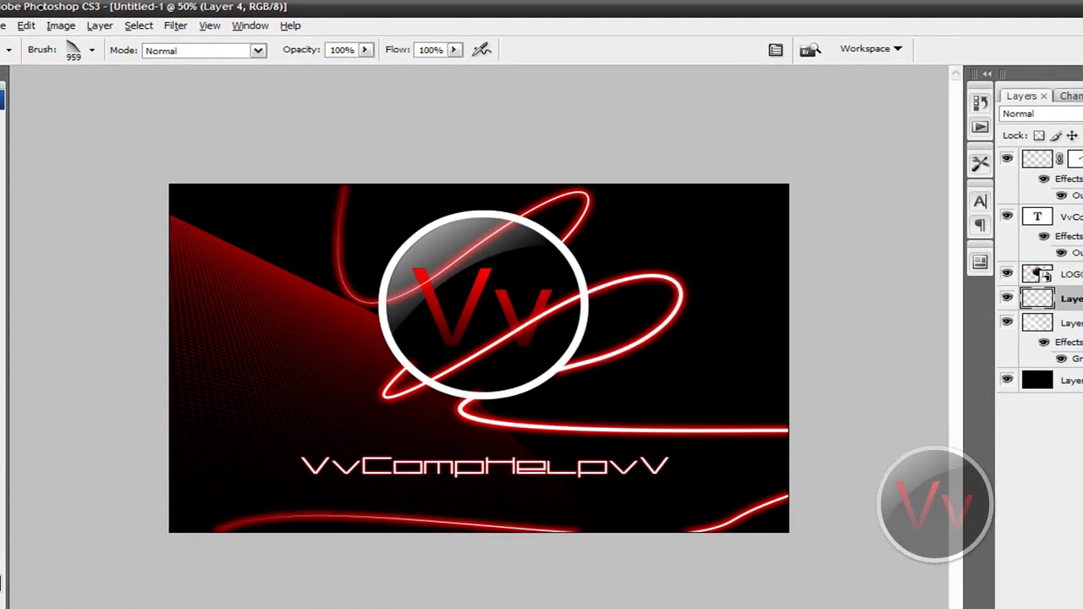
# Try stamping the 944 px mesh brush in white over the canvas's upper-right corner, and undo the stamp.
pyautogui.click(125, 47)
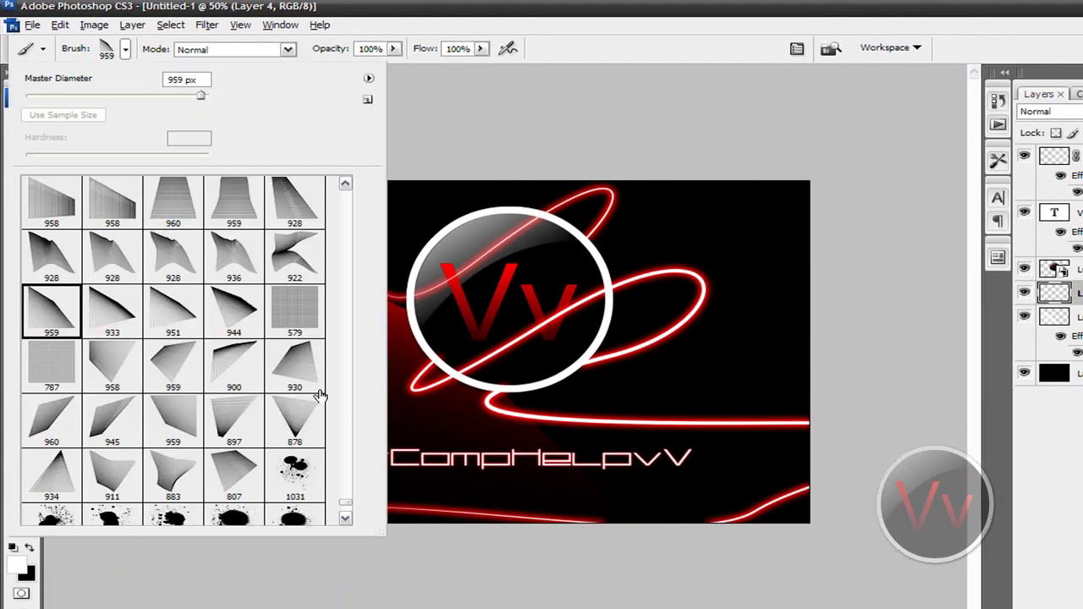
pyautogui.click(302, 412)
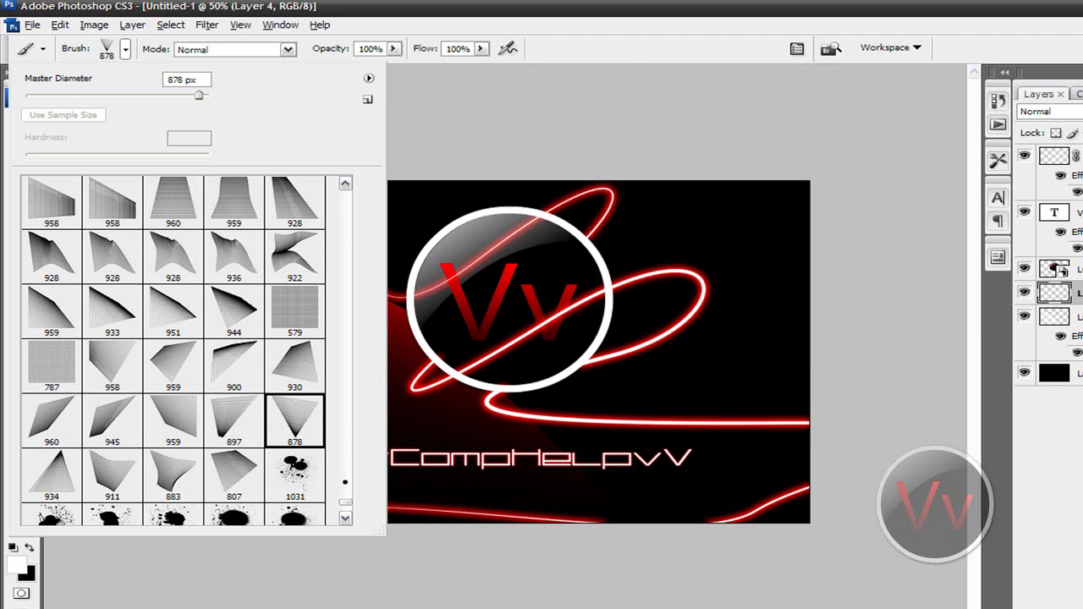
pyautogui.moveTo(346, 505); pyautogui.dragTo(346, 502)
pyautogui.click(235, 356)
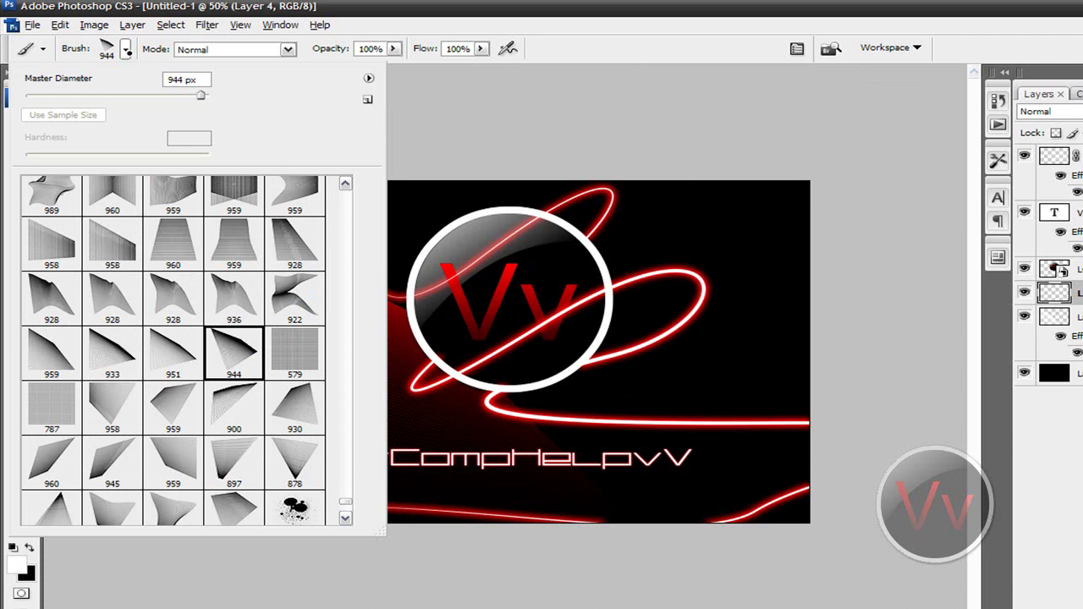
pyautogui.press('Return')
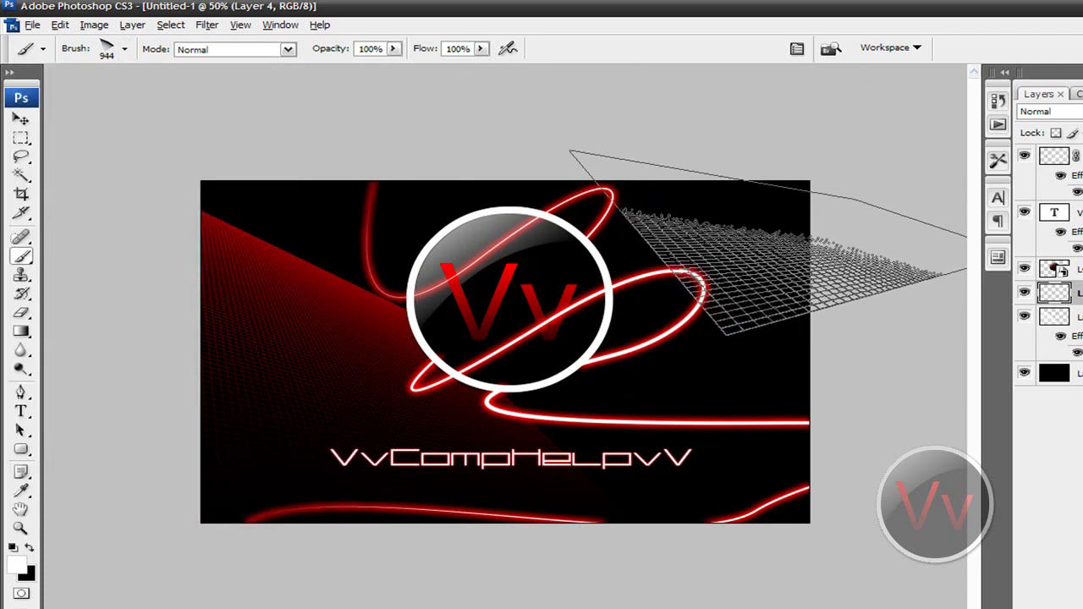
pyautogui.click(768, 244)
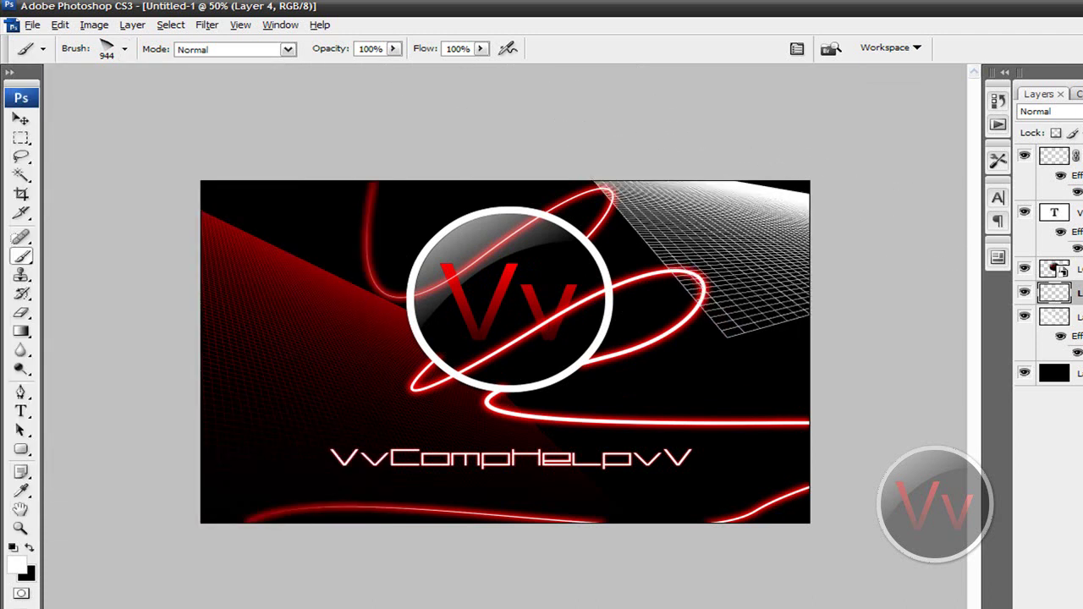
pyautogui.hotkey('ctrl', 'z')
# Choose the 959 px mesh brush next to the 900 px one and stamp it once in white over the canvas's upper-right corner.
pyautogui.click(124, 49)
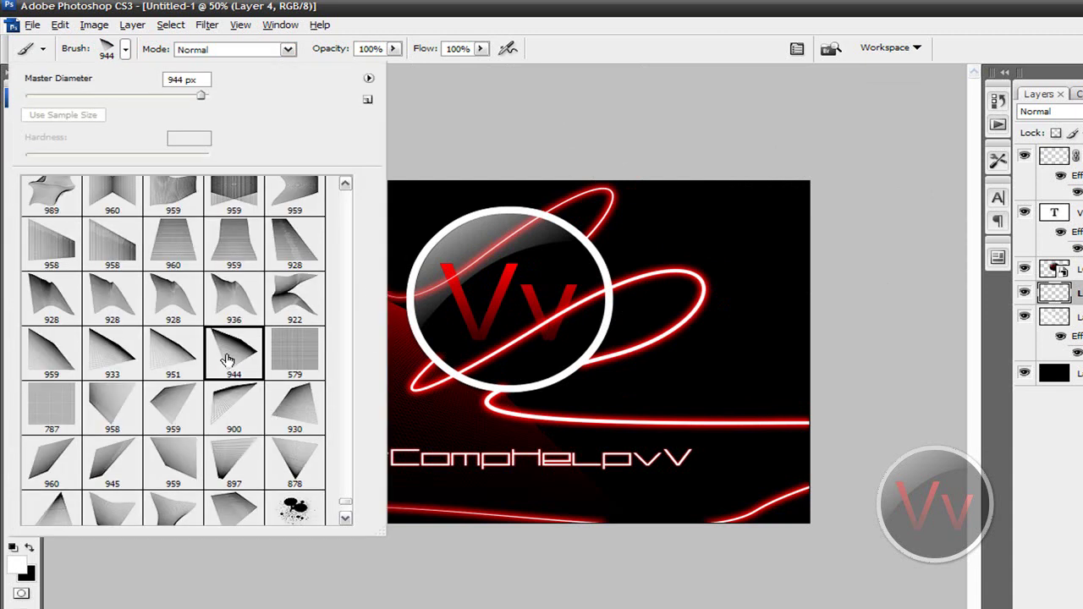
pyautogui.click(190, 402)
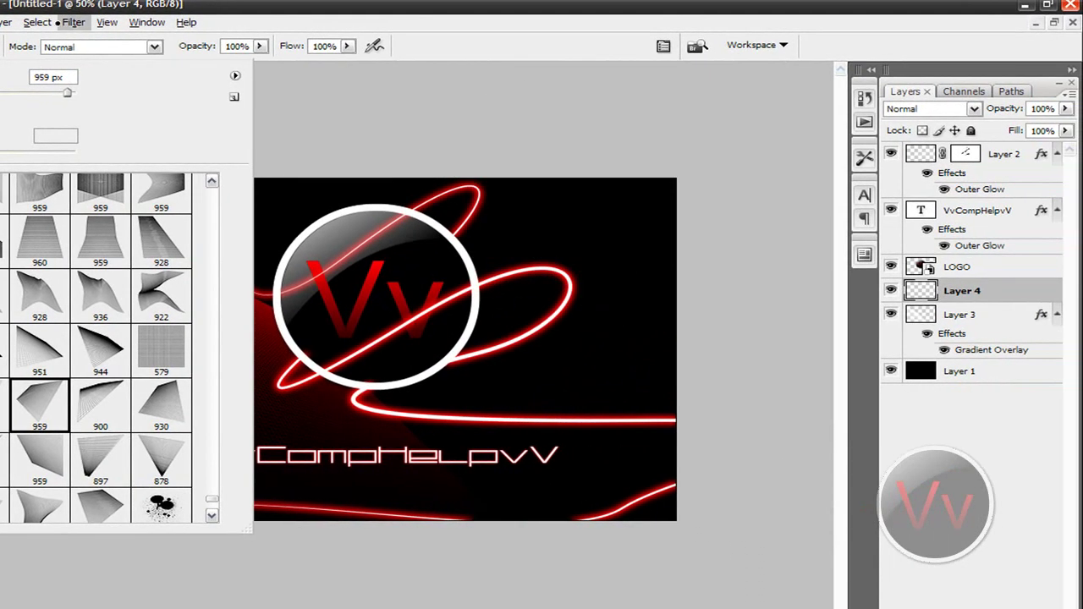
pyautogui.press('Escape')
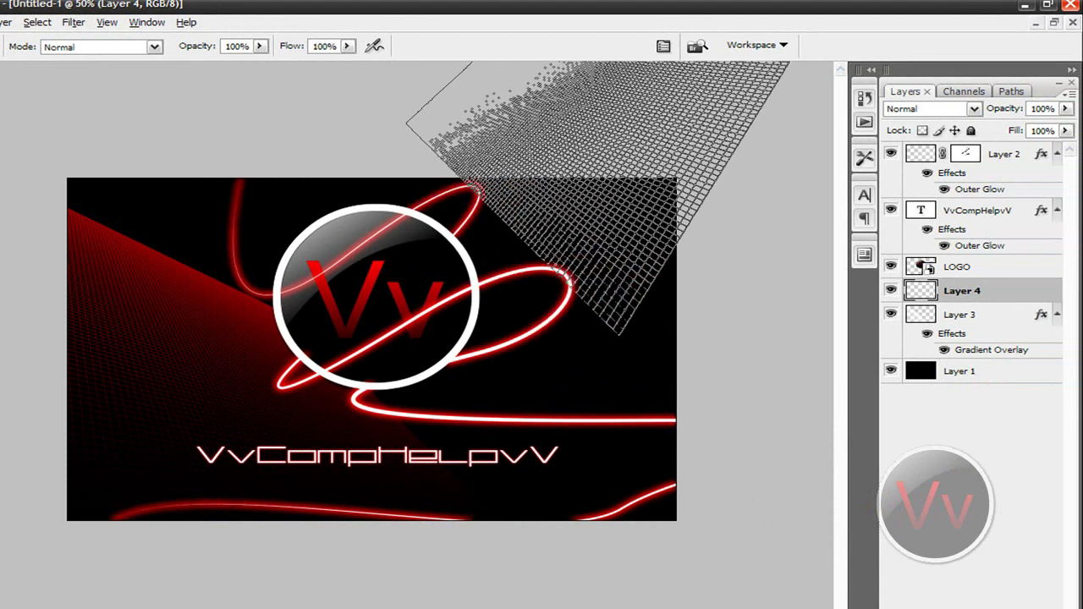
pyautogui.click(599, 200)
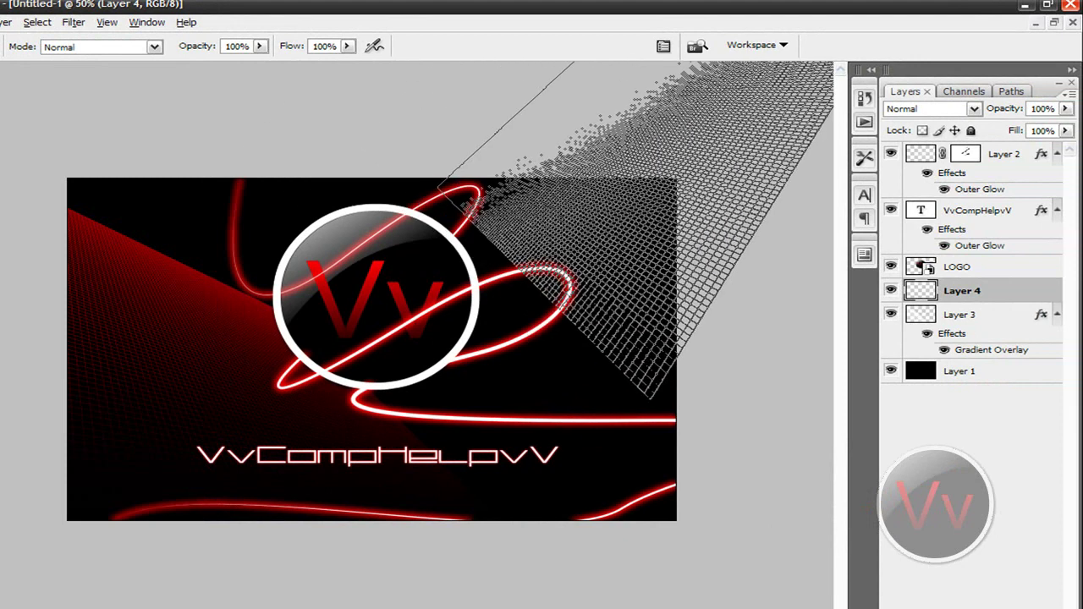
pyautogui.click(612, 216)
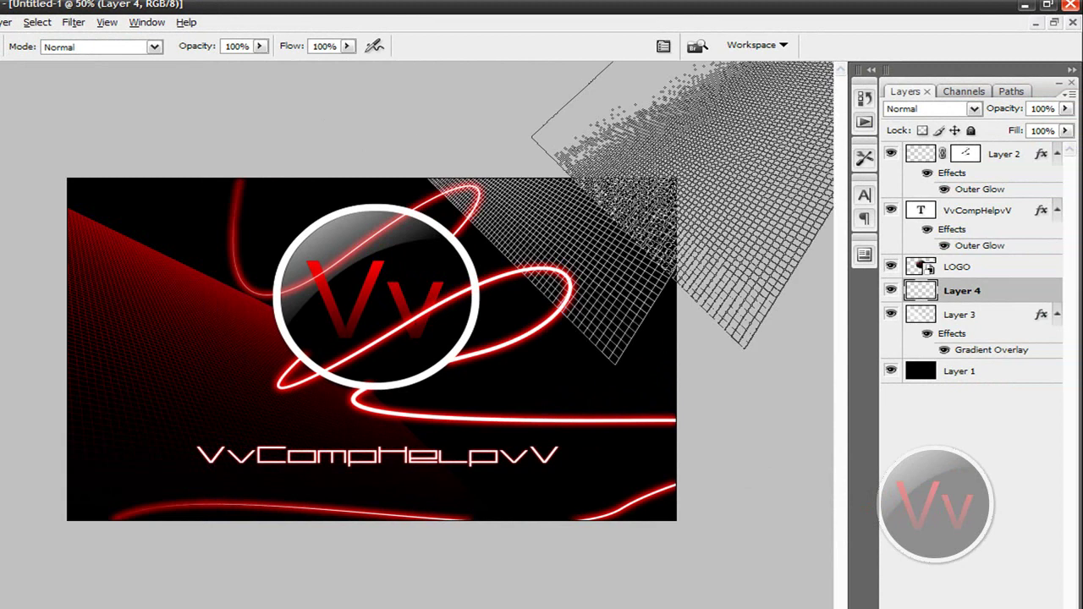
# Add a Gradient Overlay to Layer 4 and swap its colour stops, placing white at 0% and black at 100%.
pyautogui.rightClick(955, 293)
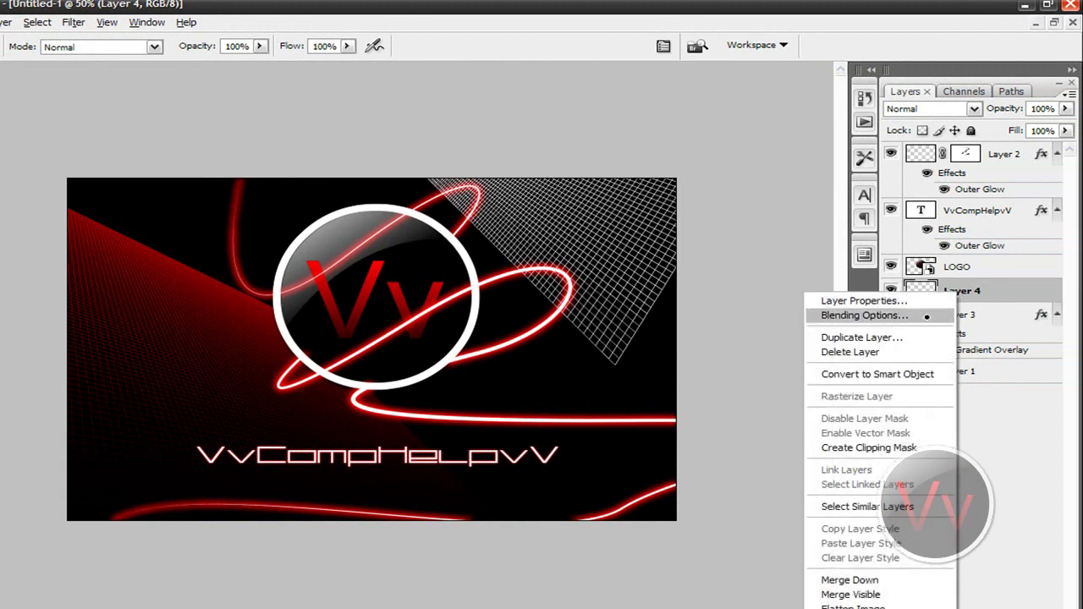
pyautogui.click(927, 316)
pyautogui.click(569, 314)
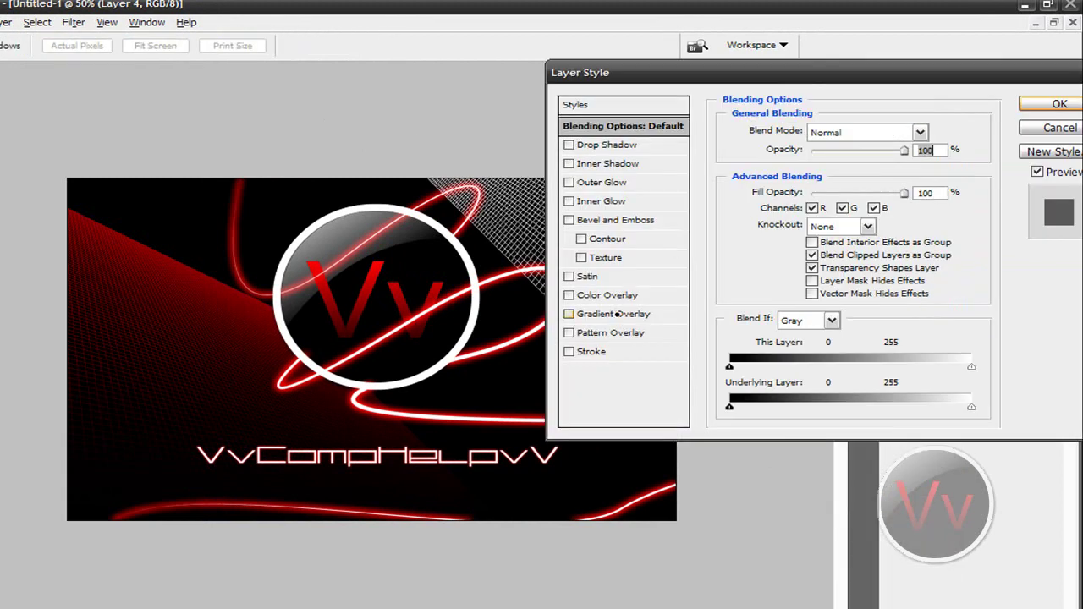
pyautogui.click(816, 168)
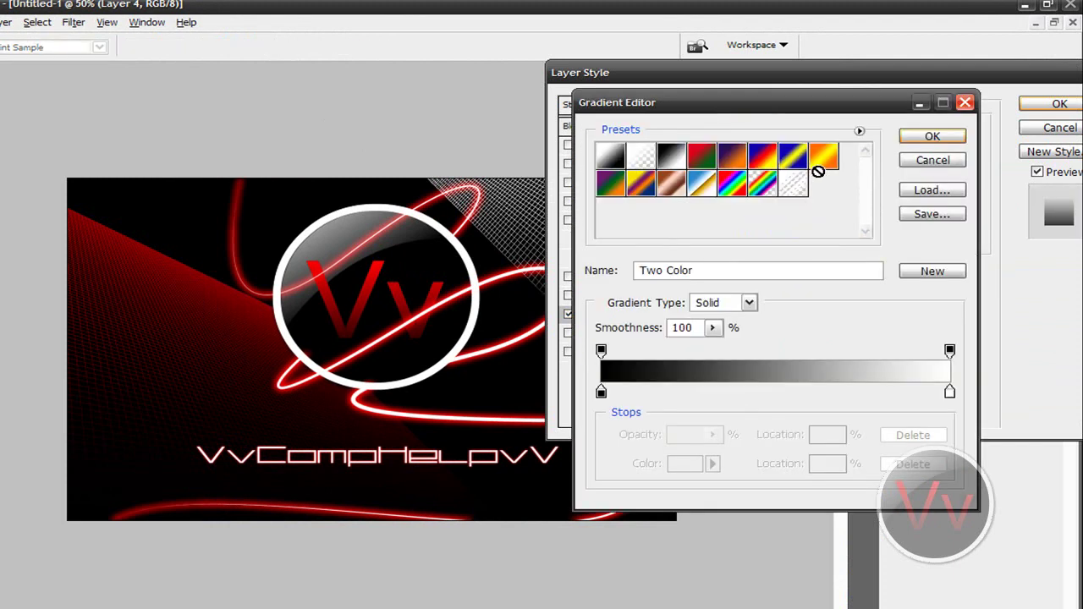
pyautogui.moveTo(601, 392); pyautogui.dragTo(711, 392)
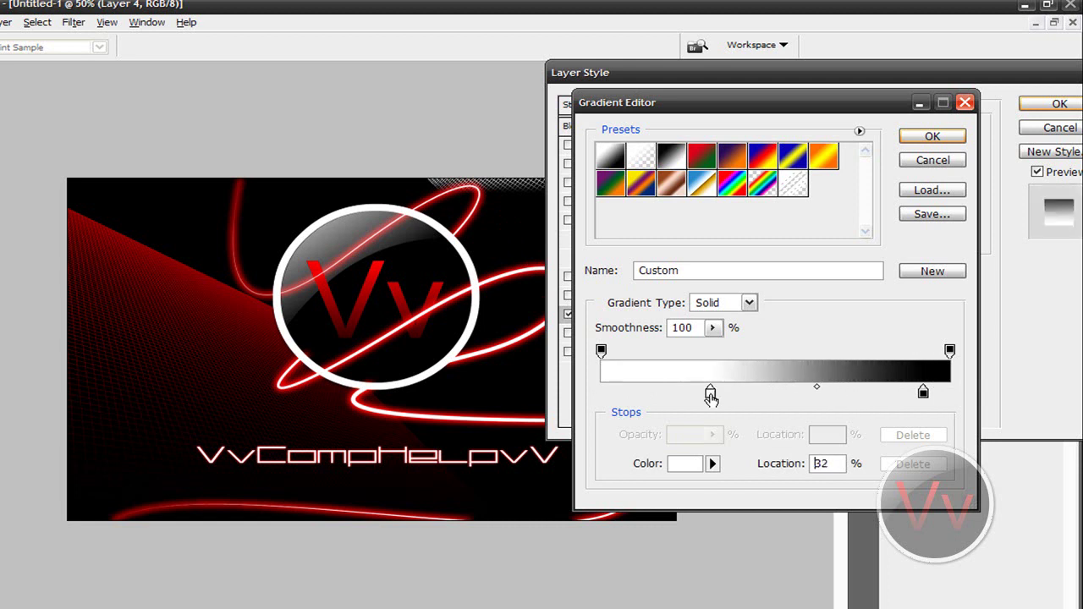
pyautogui.moveTo(924, 391); pyautogui.dragTo(949, 392)
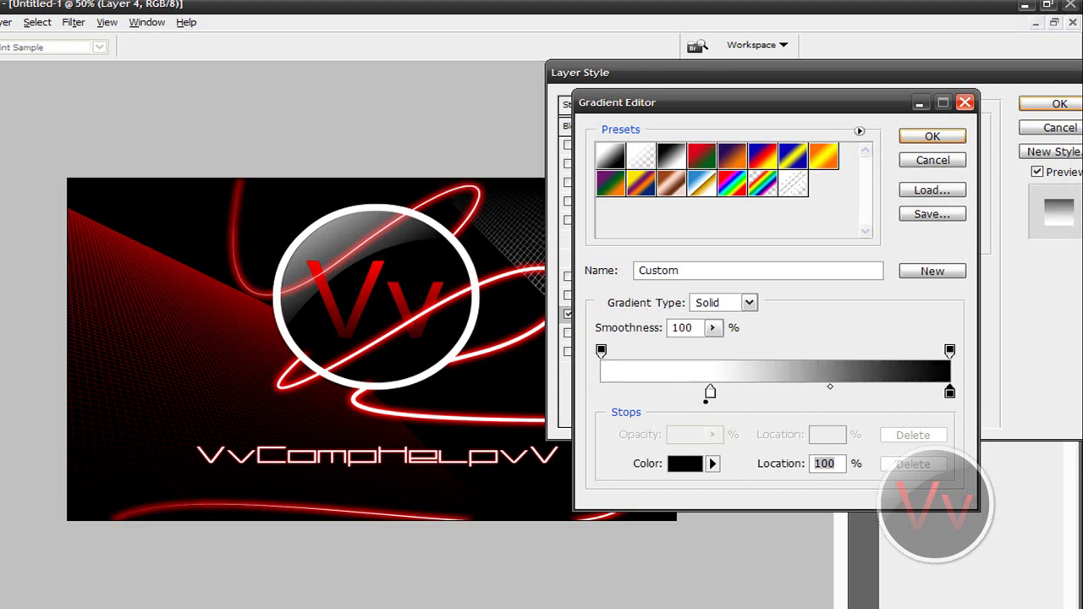
pyautogui.moveTo(710, 392); pyautogui.dragTo(601, 392)
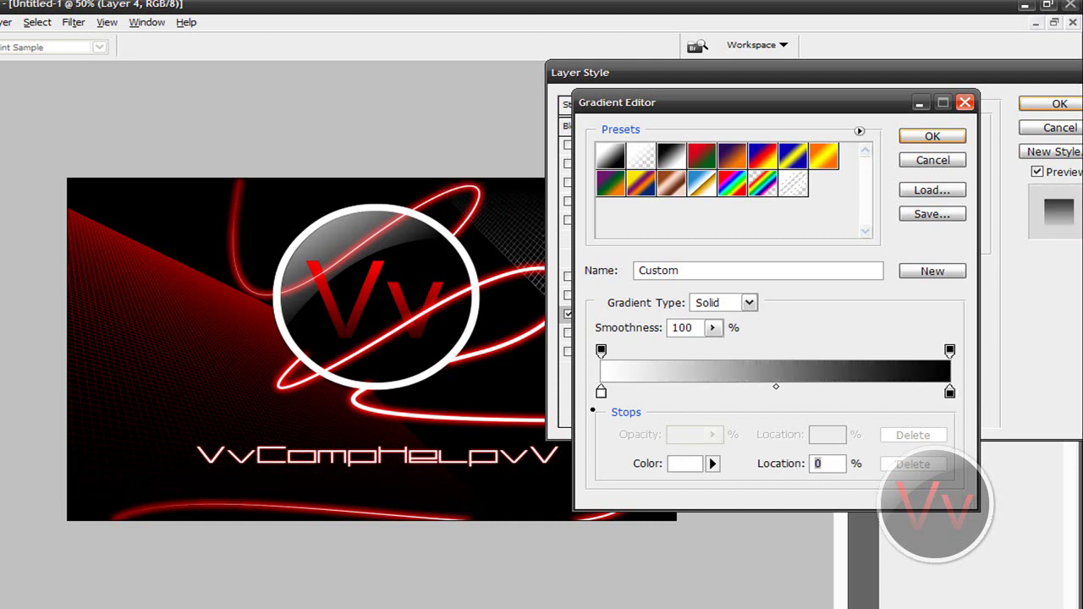
# Set the gradient's white stop to red #a10000, sampled from the existing red mesh, and apply the layer style to Layer 4.
pyautogui.click(703, 464)
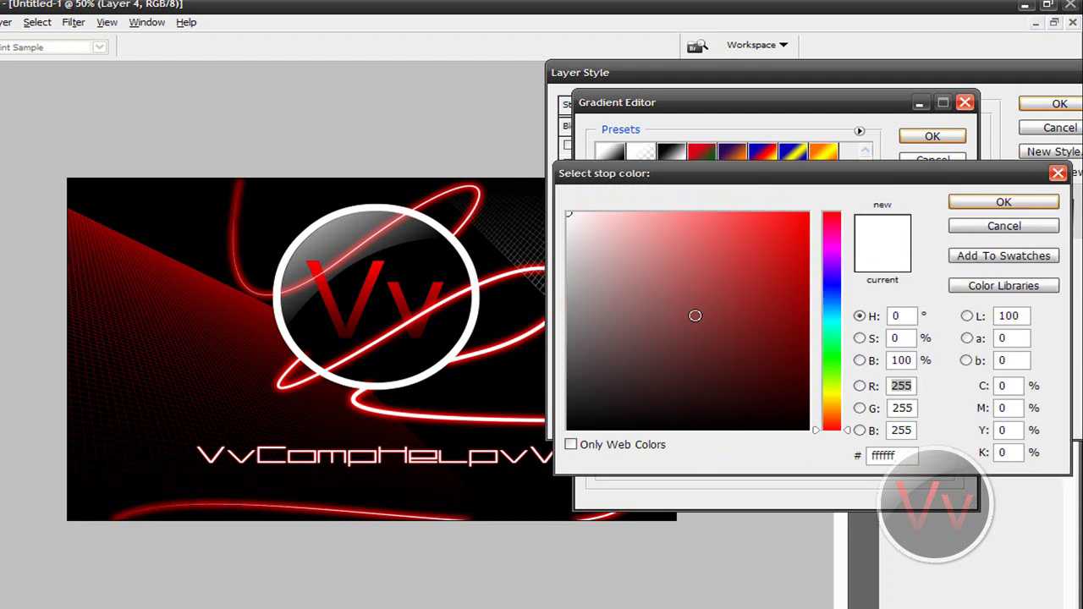
pyautogui.moveTo(180, 264); pyautogui.dragTo(194, 268)
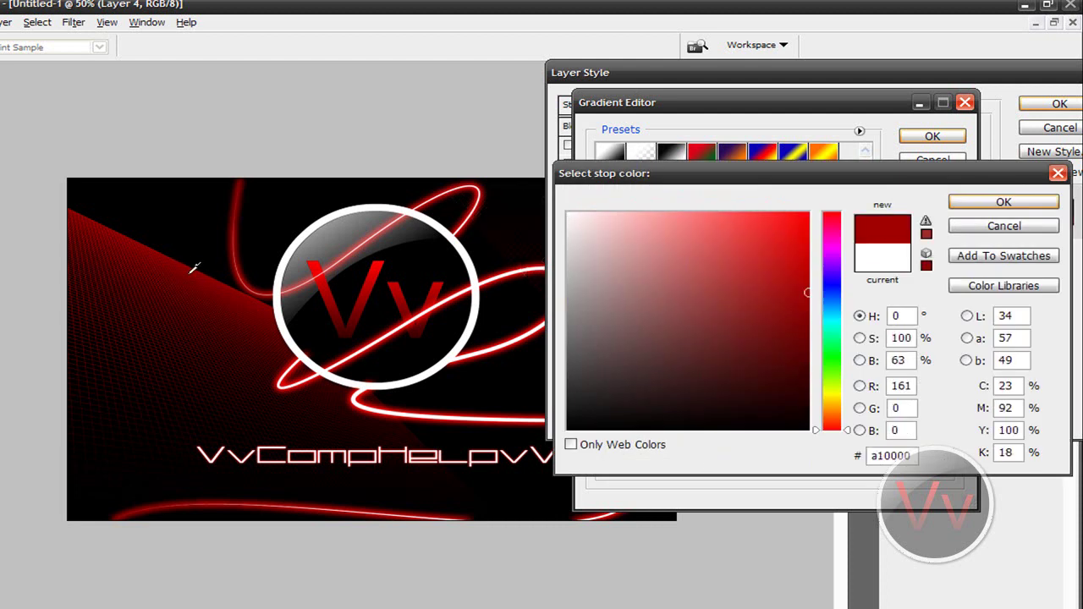
pyautogui.click(962, 205)
pyautogui.click(932, 136)
pyautogui.click(1035, 105)
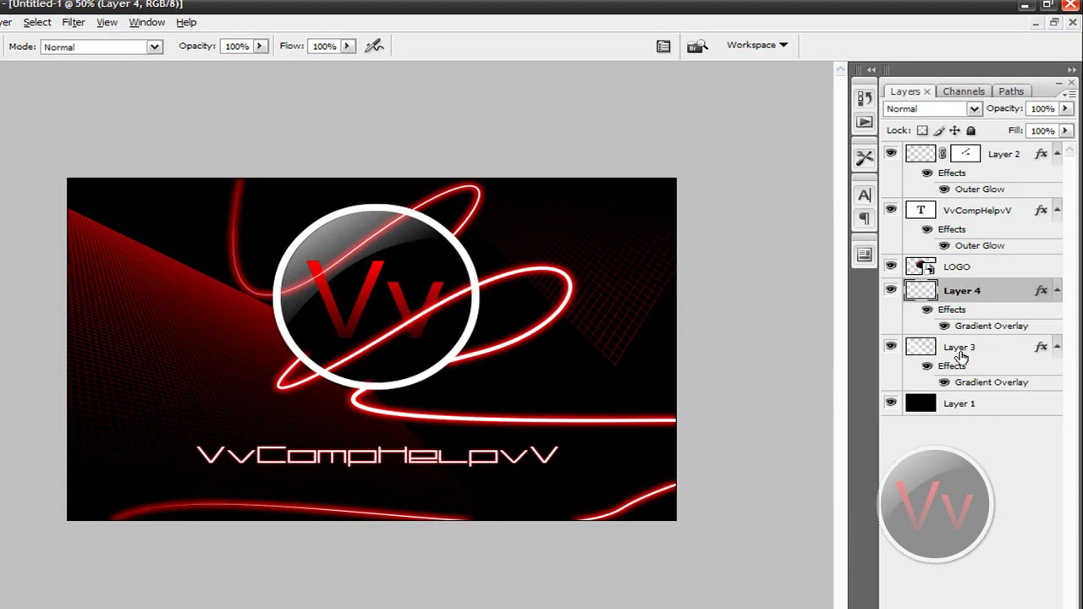
# Darken the red stop of the Layer 3 gradient overlay to #950000 and apply the layer style.
pyautogui.click(962, 348)
pyautogui.rightClick(962, 348)
pyautogui.click(933, 377)
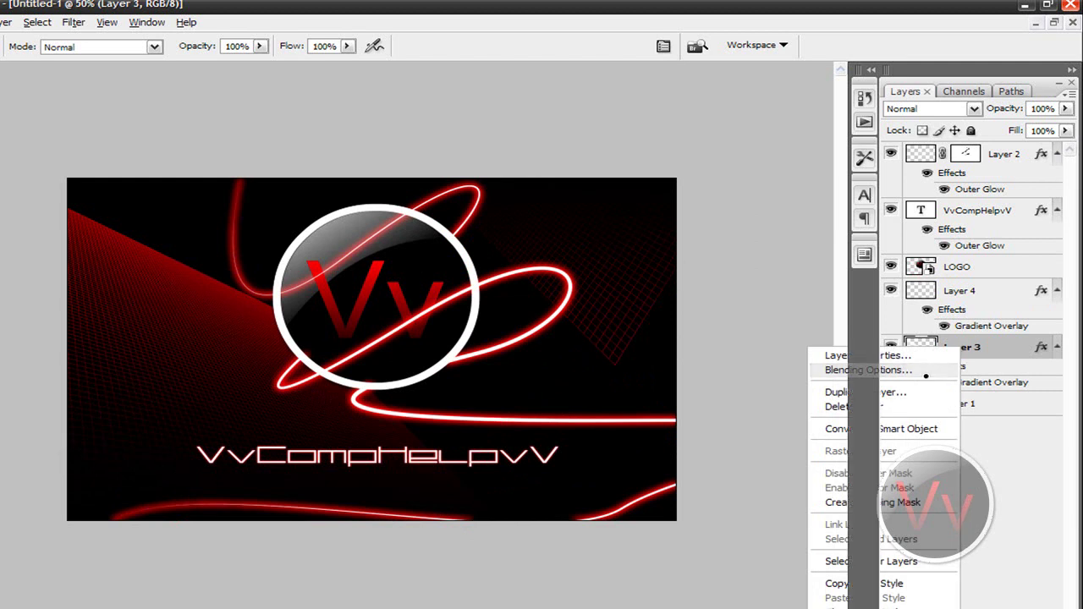
pyautogui.click(609, 313)
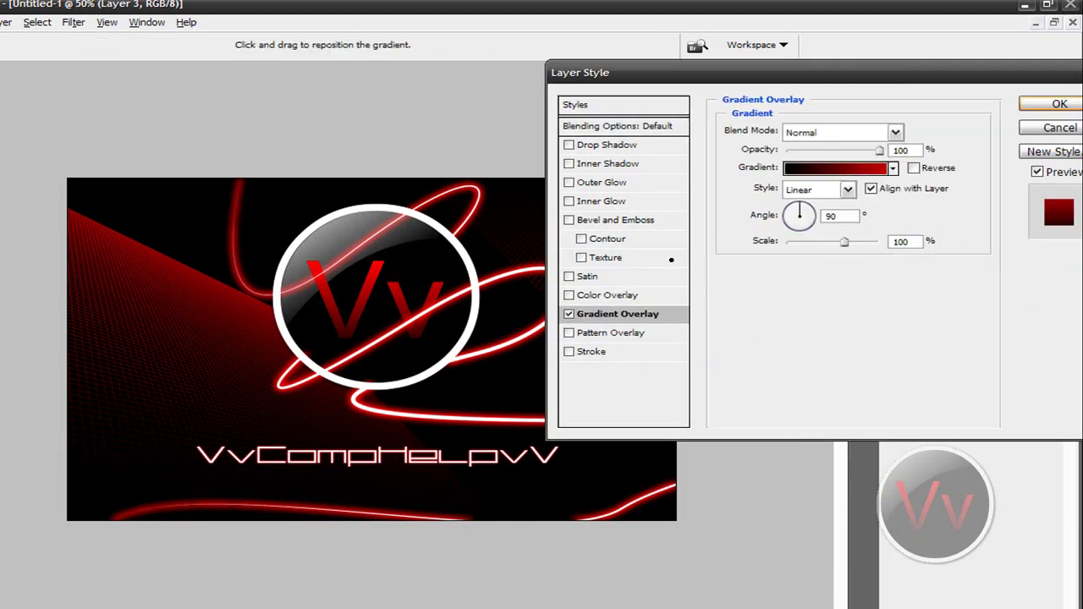
pyautogui.click(821, 173)
pyautogui.doubleClick(950, 393)
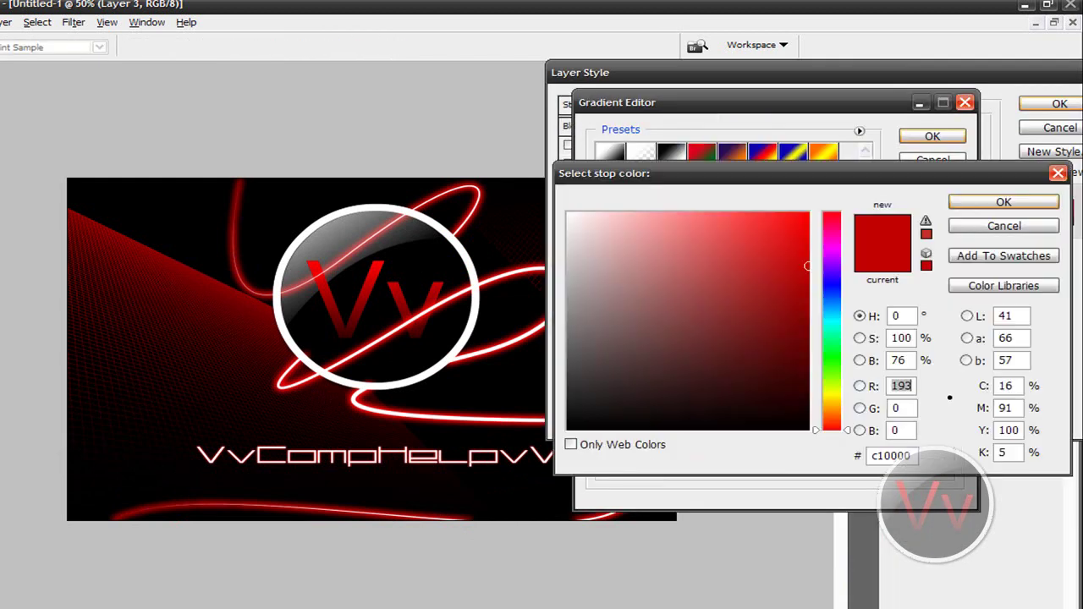
pyautogui.write('151')
pyautogui.press('Down')
pyautogui.press('Down')
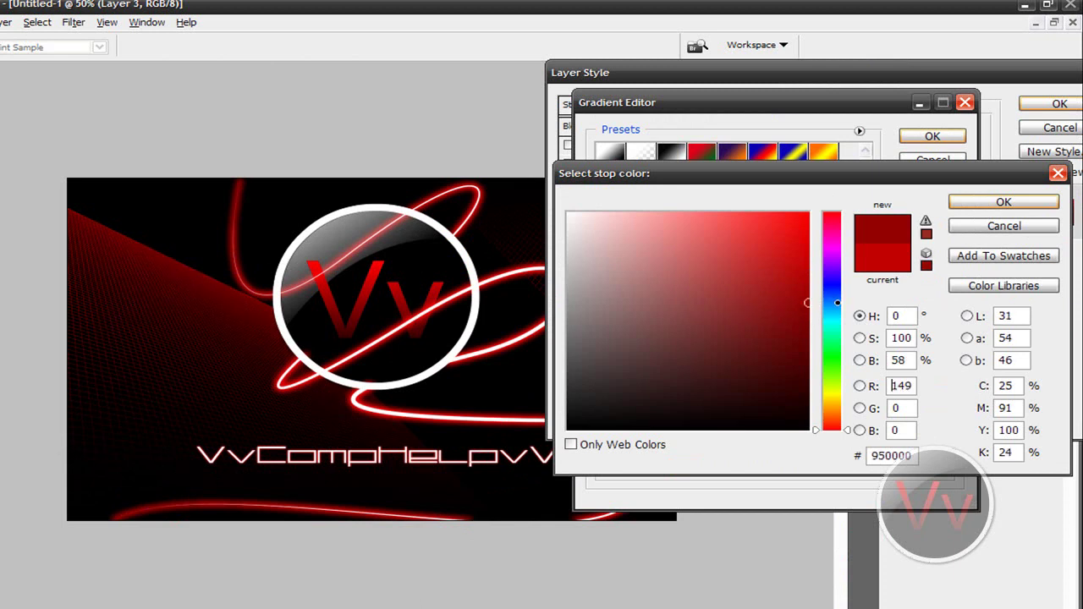
pyautogui.click(1011, 202)
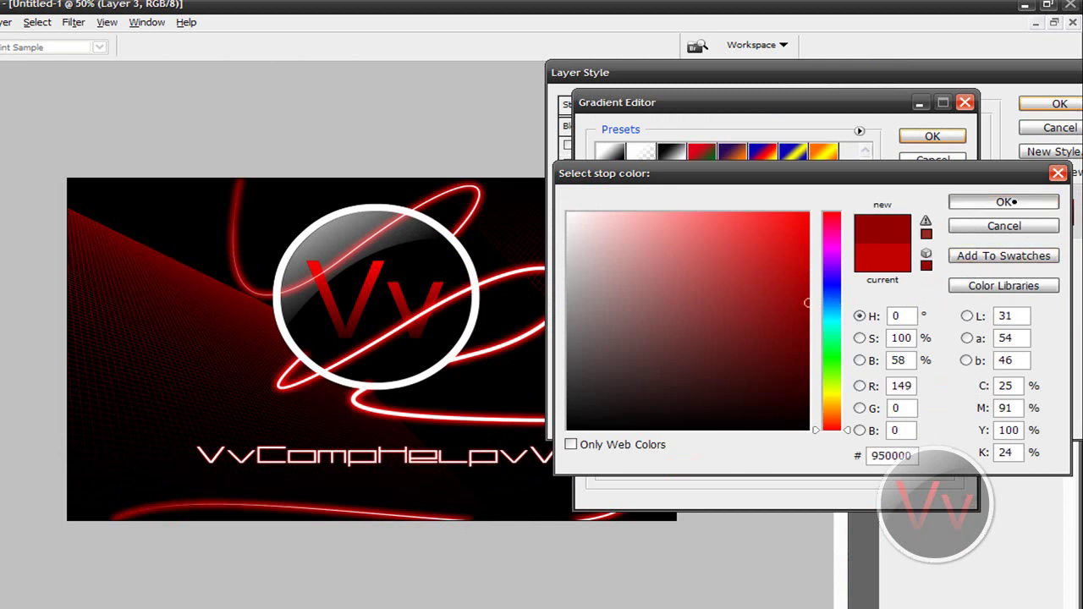
pyautogui.click(932, 136)
pyautogui.click(1032, 103)
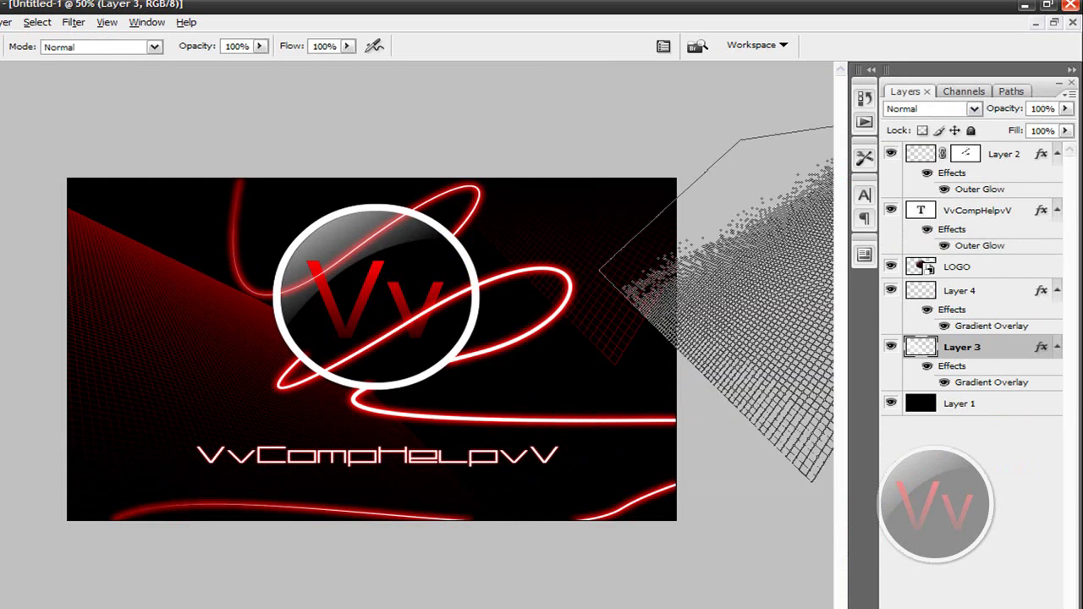
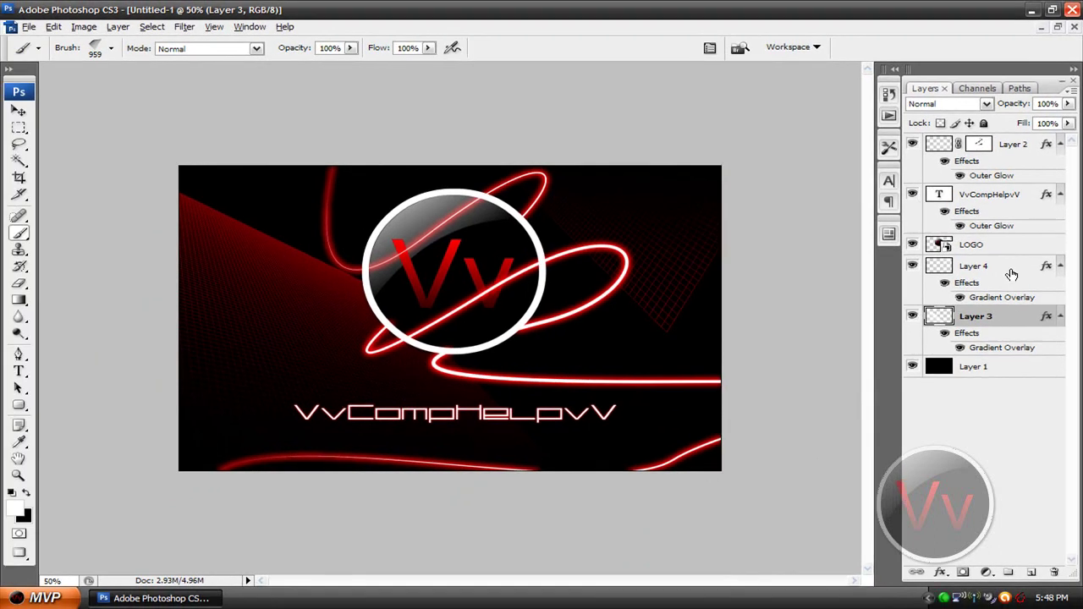
# Create a new layer directly above Layer 4 and set its blend mode to Overlay.
pyautogui.click(1003, 298)
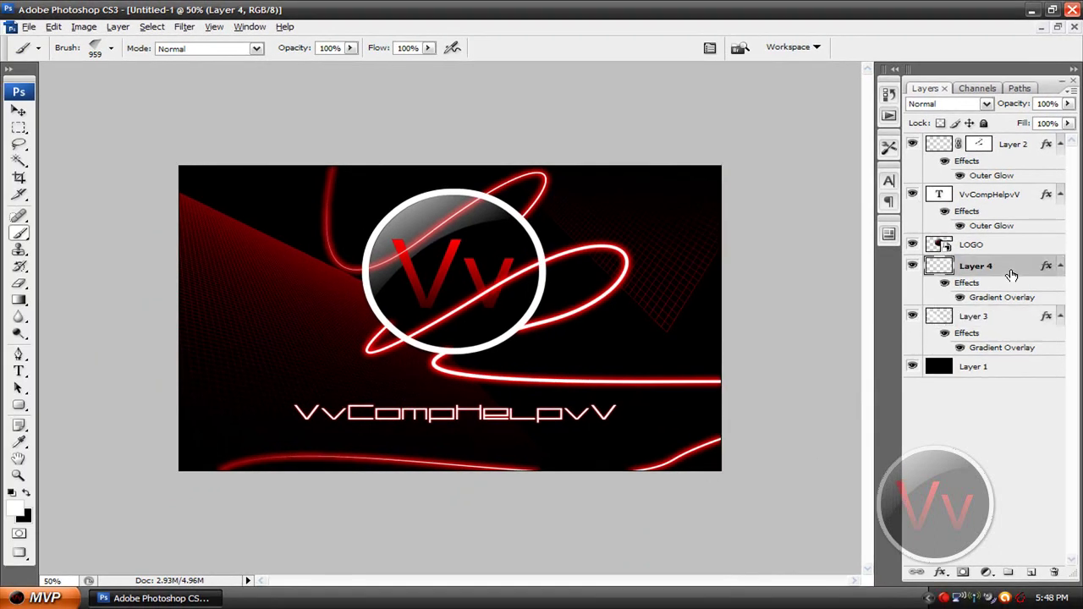
pyautogui.click(1032, 572)
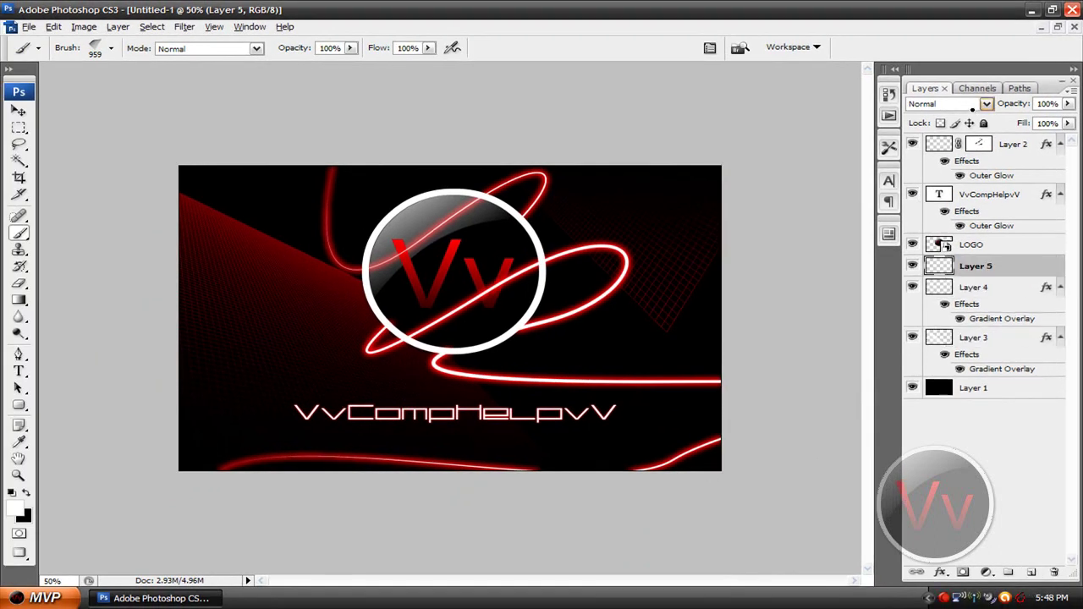
pyautogui.click(972, 109)
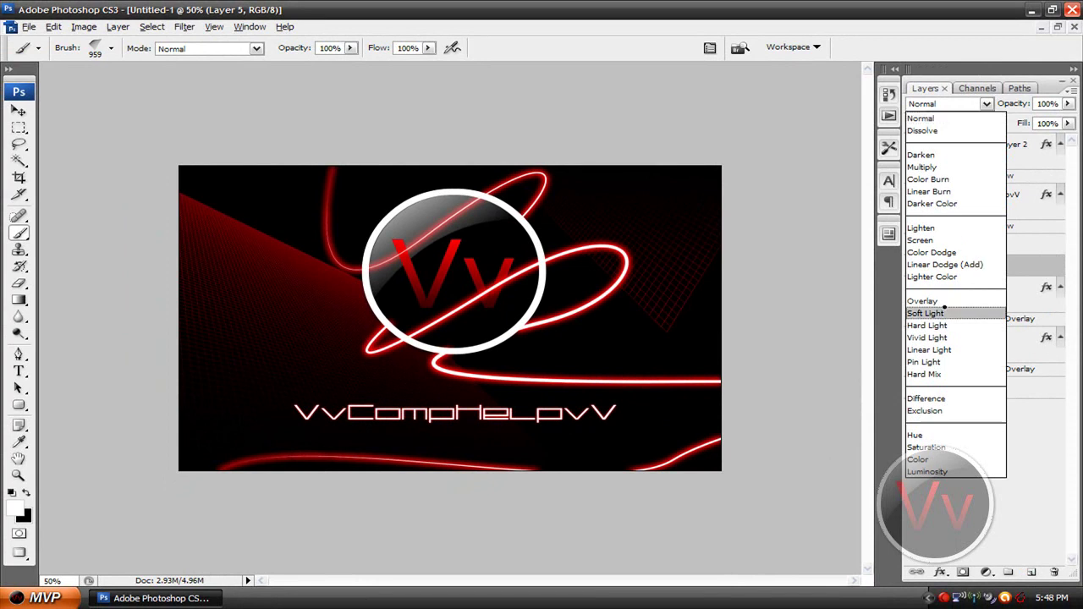
pyautogui.click(926, 301)
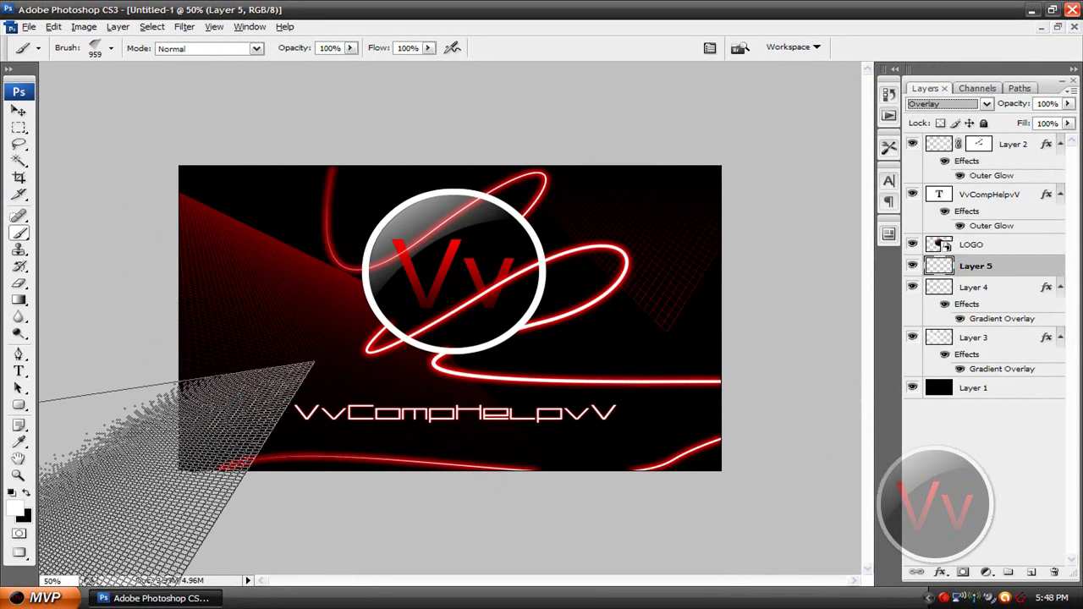
# Set the foreground colour from white to a neutral dark gray.
pyautogui.click(15, 508)
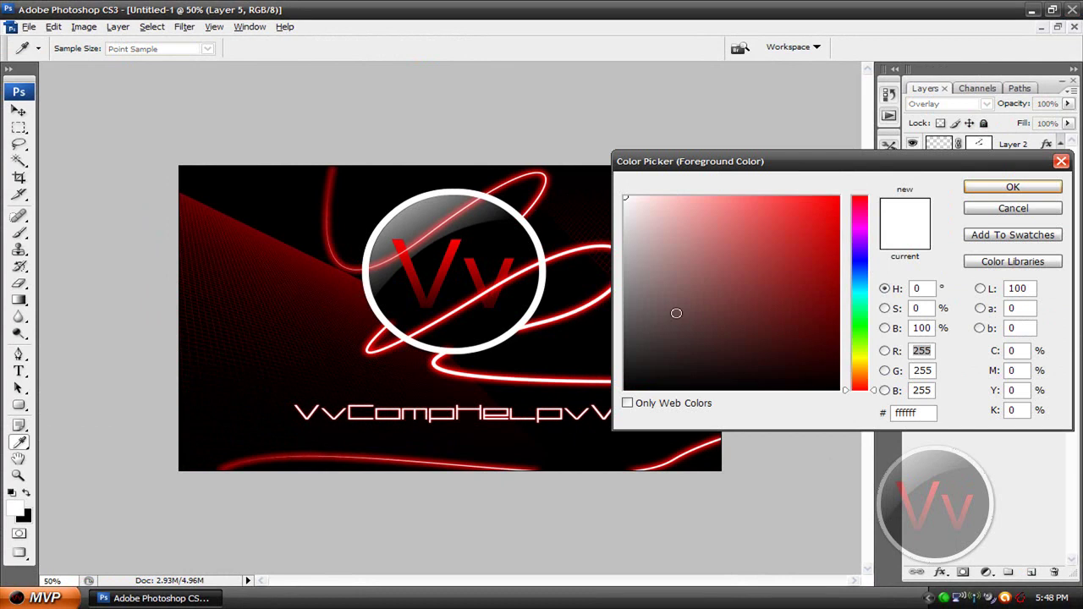
pyautogui.moveTo(675, 313); pyautogui.dragTo(606, 330)
pyautogui.click(1012, 186)
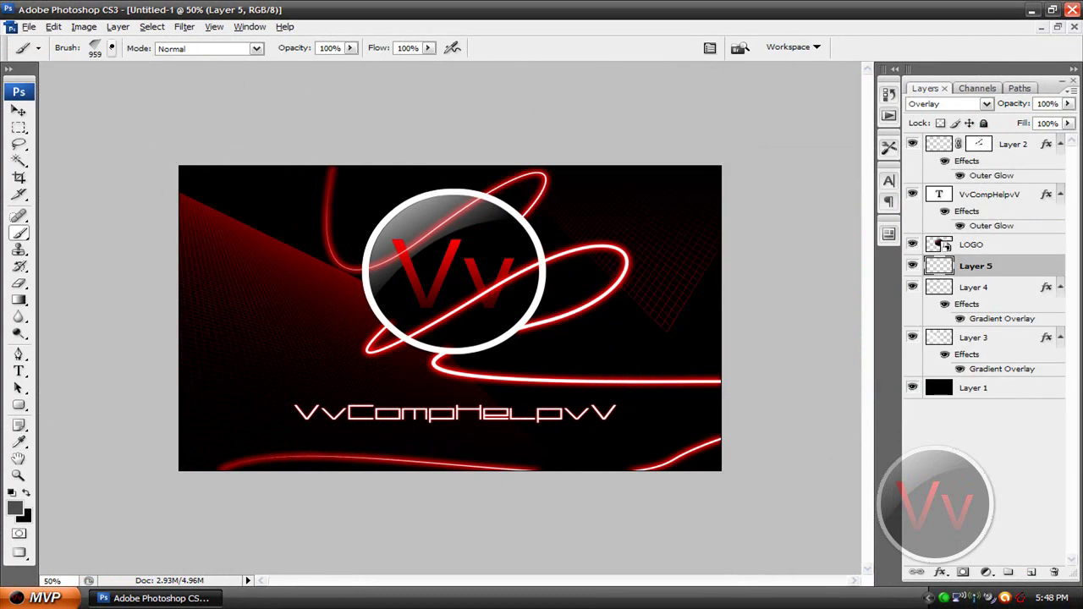
# Pick a 350 px crop-circle brush with thin concentric rings, reduce it to 300 px and stamp it over the red mesh beside the logo.
pyautogui.click(110, 47)
pyautogui.moveTo(310, 449)
pyautogui.mouseDown()
pyautogui.moveTo(297, 314)
pyautogui.moveTo(307, 288)
pyautogui.mouseUp()
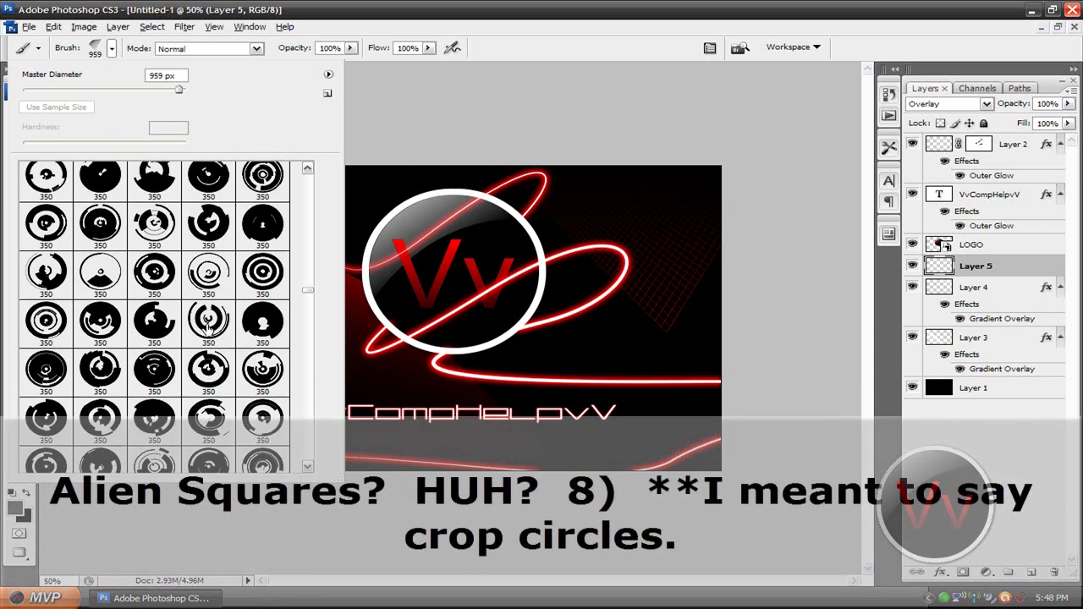
pyautogui.click(208, 321)
pyautogui.click(110, 48)
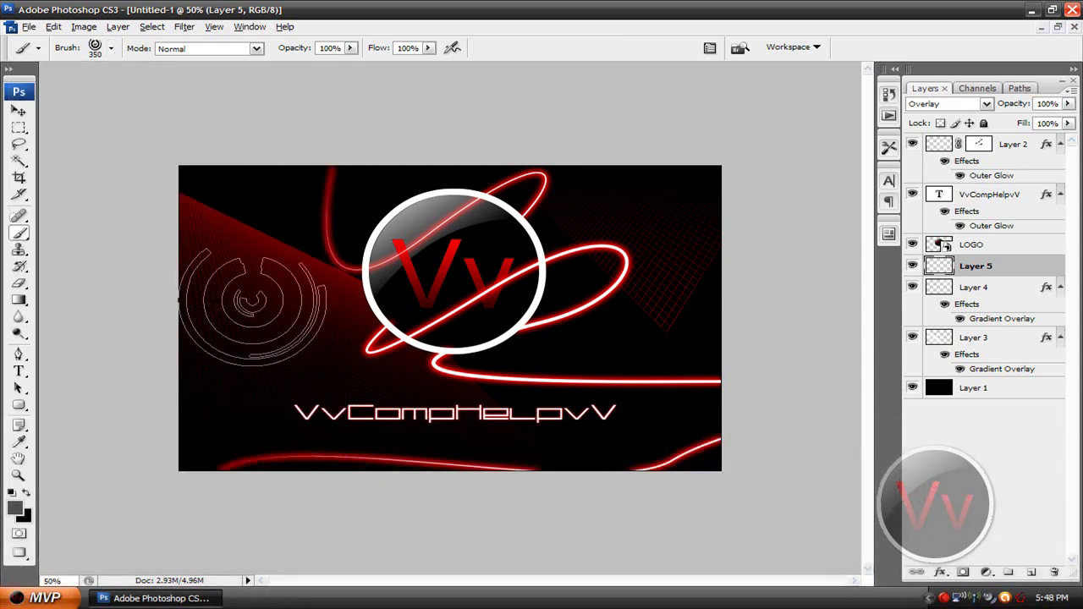
pyautogui.press('[')
pyautogui.press(']')
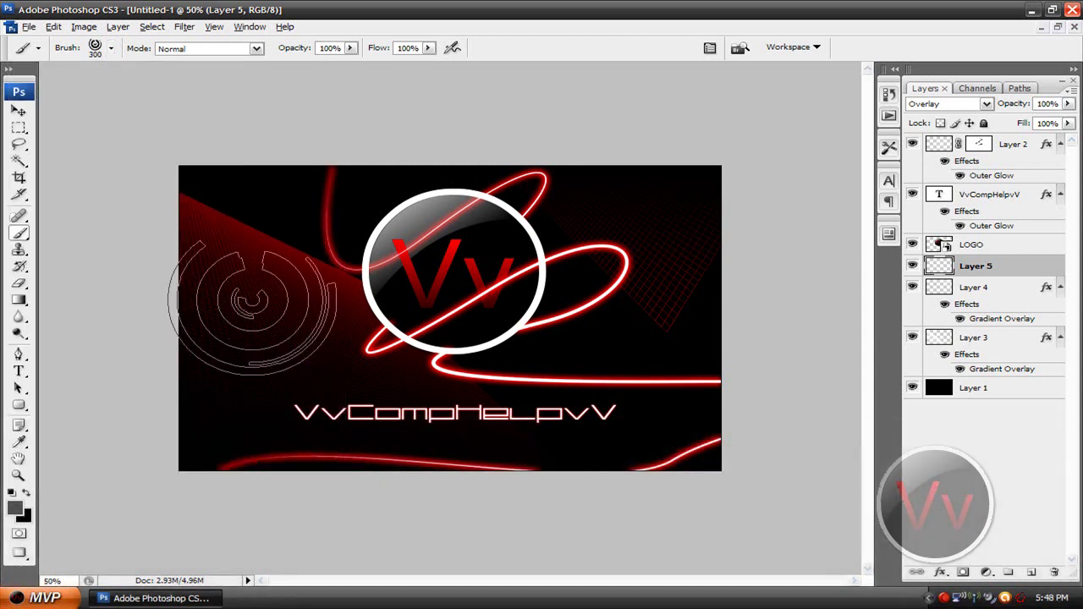
pyautogui.press('[')
pyautogui.click(258, 267)
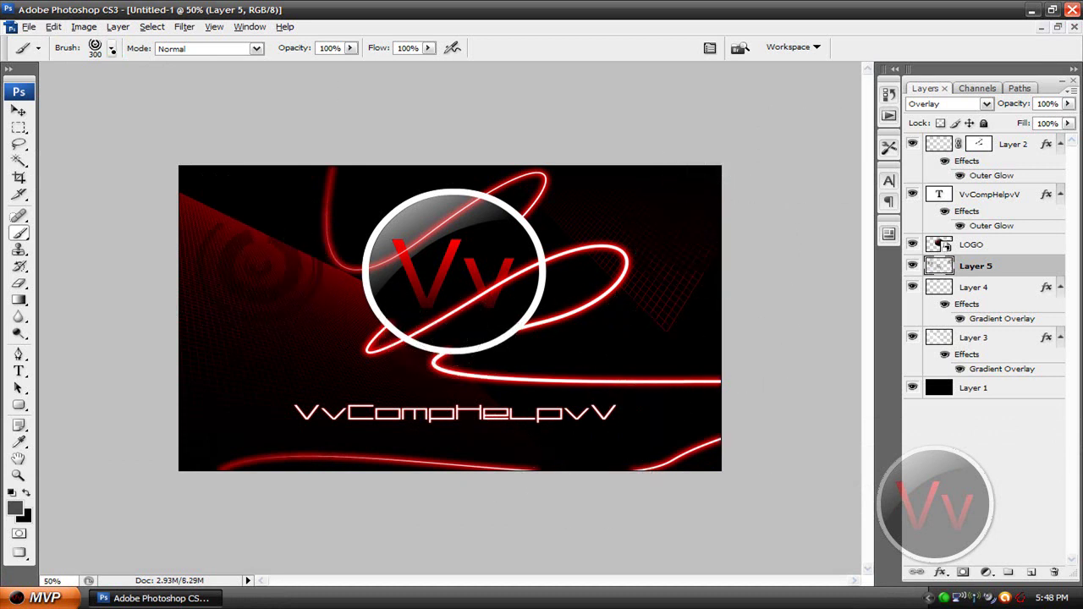
# Choose the bolder 350 px crop-circle brush in the row below the current one.
pyautogui.click(111, 49)
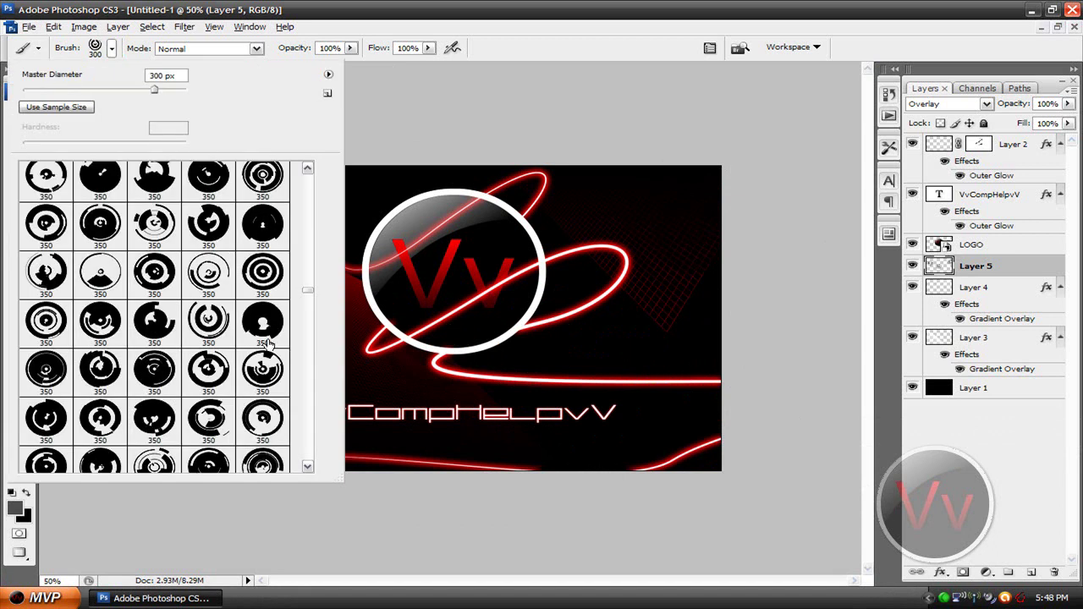
pyautogui.click(95, 377)
pyautogui.press('Return')
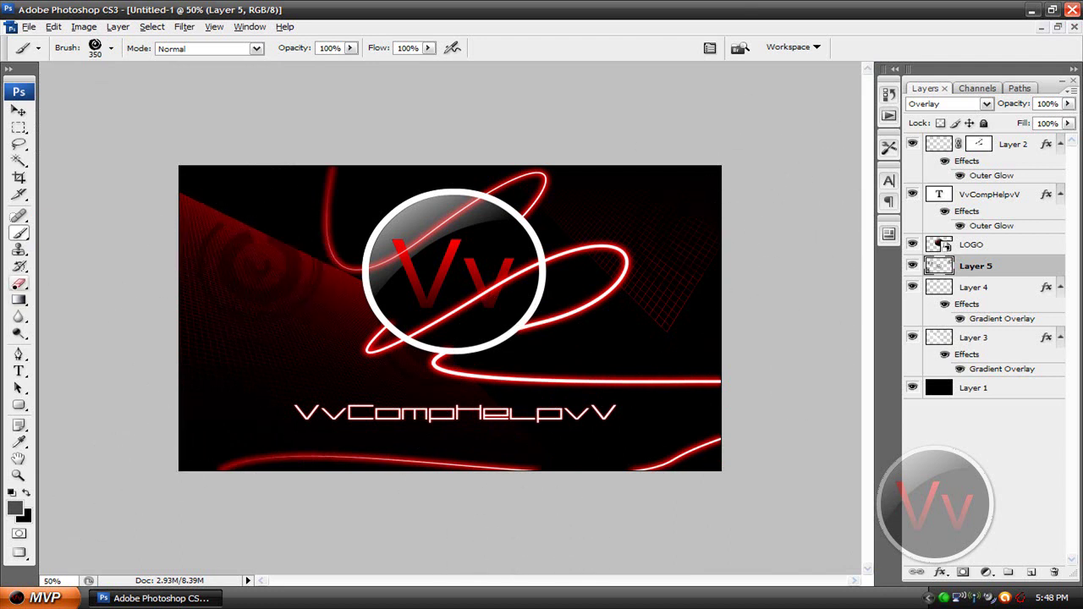
# Erase the crop-circle stamps from Layer 5 over the red mesh.
pyautogui.click(19, 284)
pyautogui.moveTo(208, 252)
pyautogui.mouseDown()
pyautogui.moveTo(216, 207)
pyautogui.moveTo(236, 235)
pyautogui.moveTo(209, 293)
pyautogui.moveTo(230, 302)
pyautogui.moveTo(253, 252)
pyautogui.moveTo(274, 264)
pyautogui.moveTo(272, 243)
pyautogui.moveTo(270, 308)
pyautogui.moveTo(280, 275)
pyautogui.moveTo(311, 241)
pyautogui.moveTo(322, 284)
pyautogui.moveTo(303, 302)
pyautogui.mouseUp()
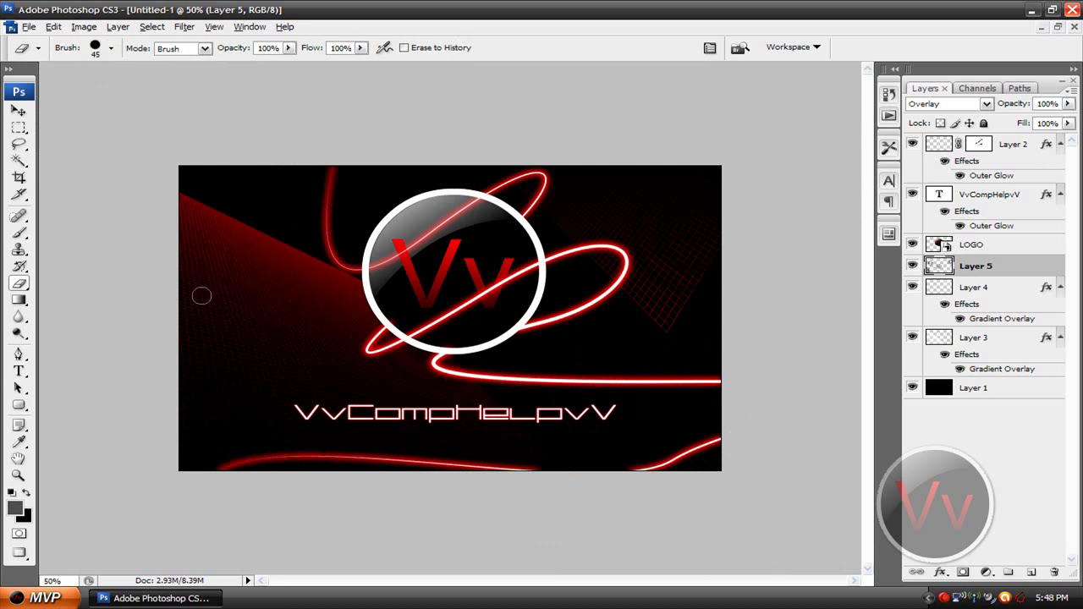
# Stamp the 350 px crop-circle brush on the red mesh, undo that stamp and stamp it again closer to the logo ring.
pyautogui.press('s')
pyautogui.press('b')
pyautogui.click(265, 223)
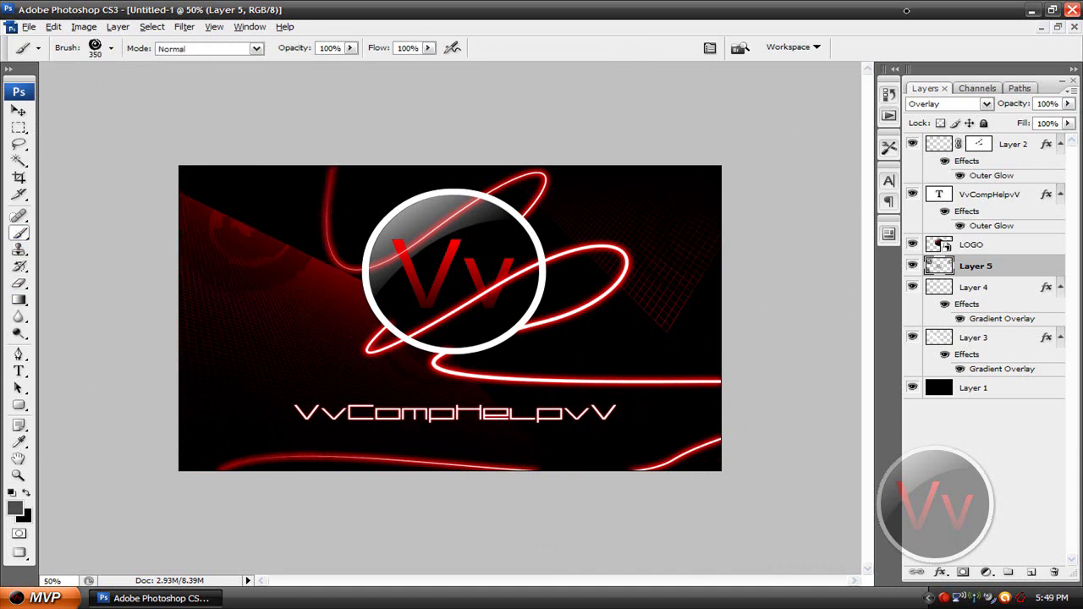
pyautogui.hotkey('ctrl', 'z')
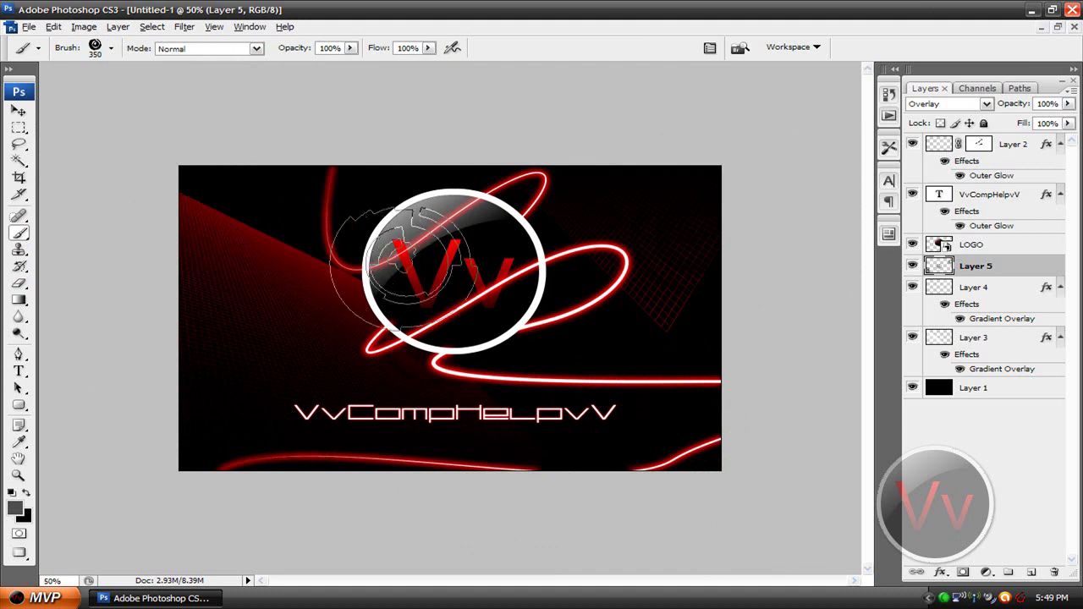
pyautogui.click(310, 254)
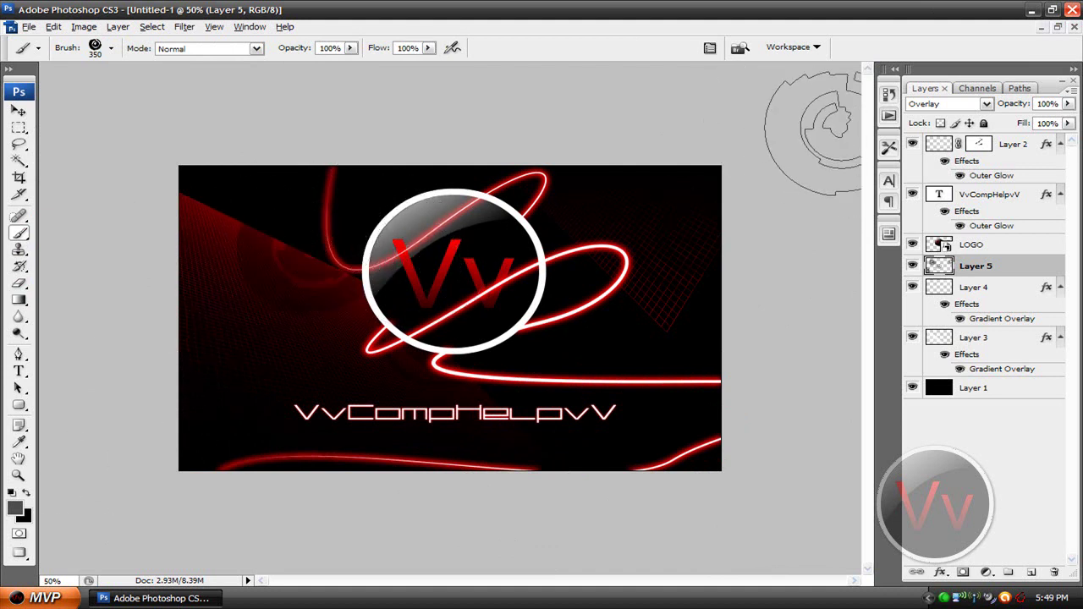
# Show the desktop to examine the finished wallpaper as a reference, and return to the document.
pyautogui.click(1052, 9)
pyautogui.press('super+d')
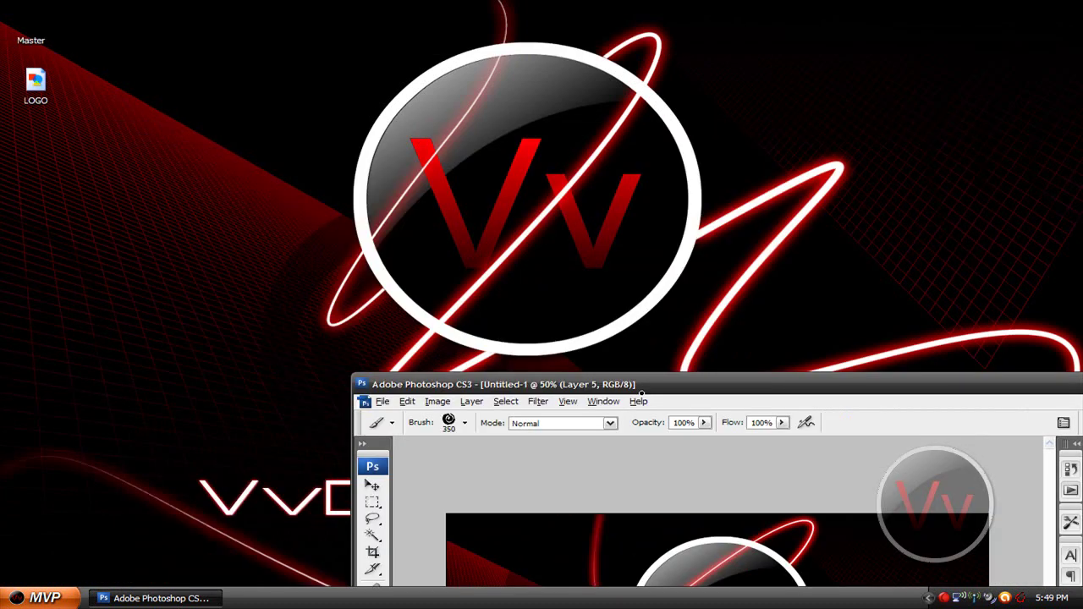
pyautogui.press('super+d')
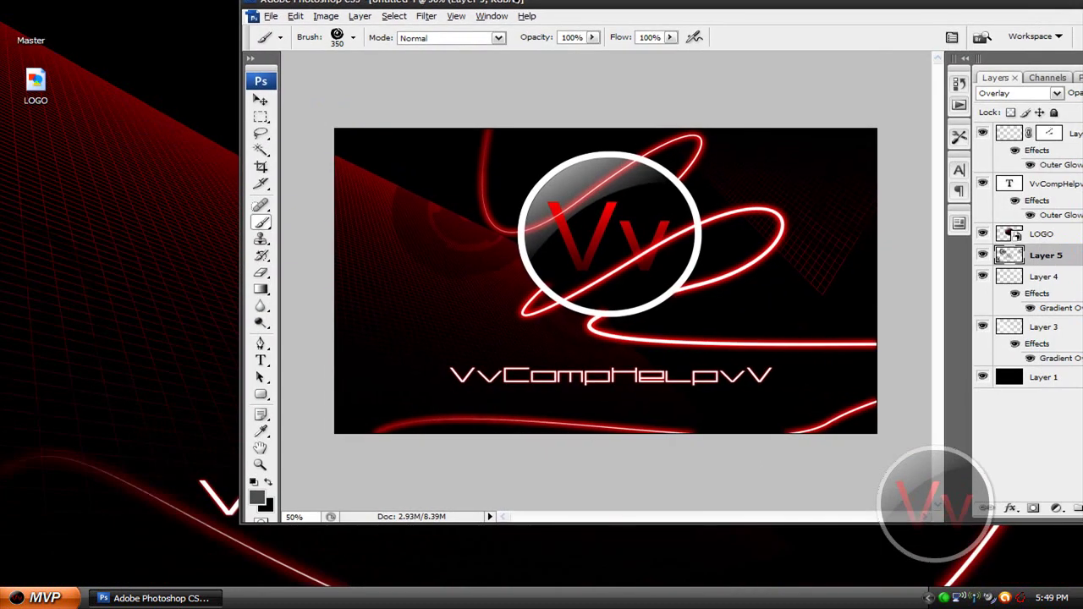
pyautogui.press('super+d')
pyautogui.press('super+d')
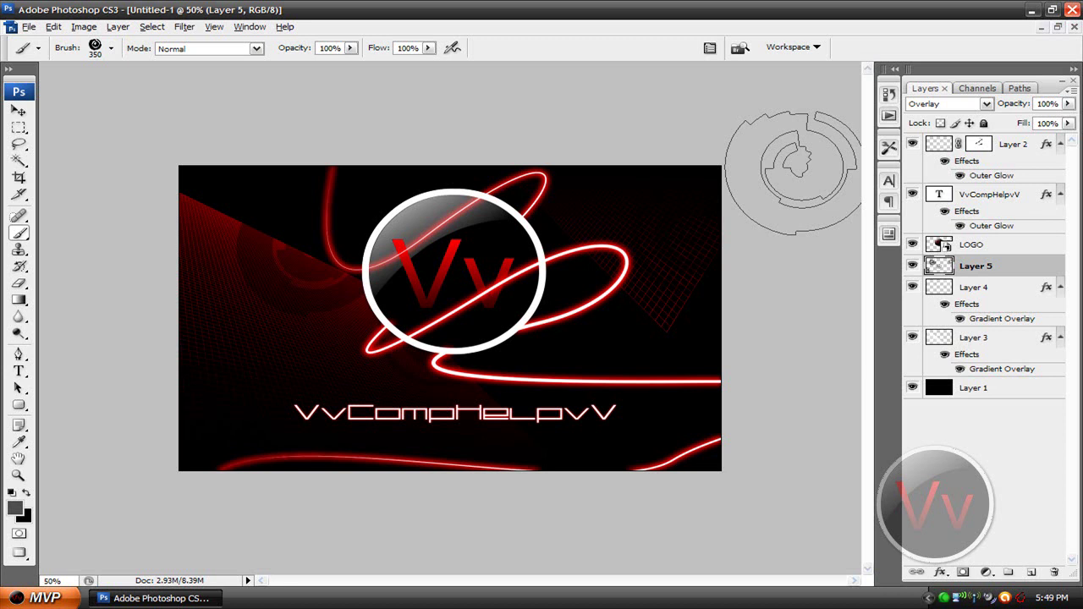
# Activate Layer 2's layer mask and switch to the Brush tool with black as the foreground colour.
pyautogui.press('v')
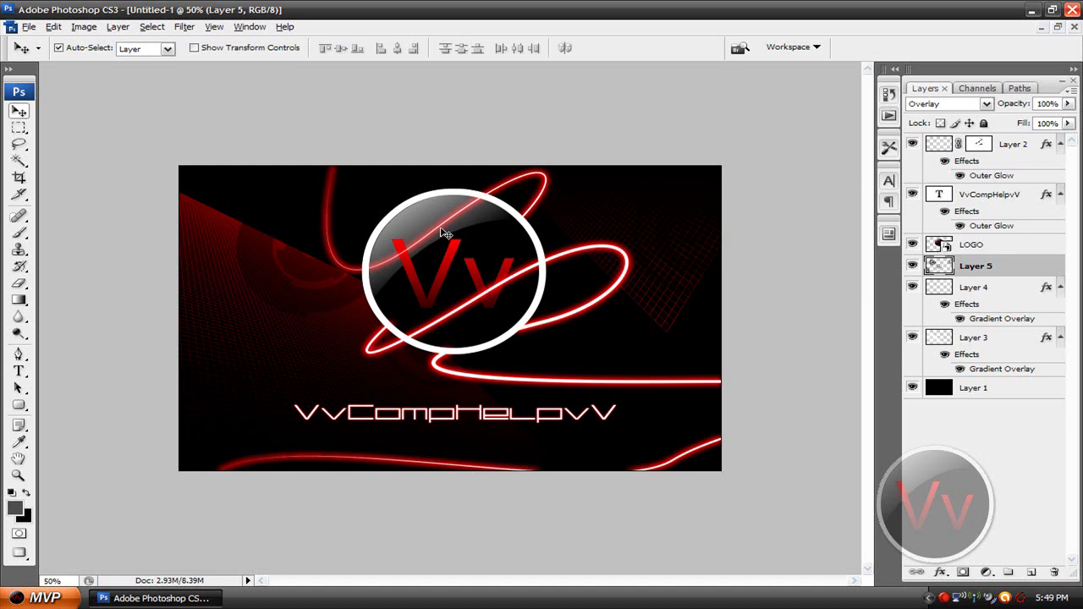
pyautogui.hotkey('ctrl', '+')
pyautogui.hotkey('ctrl', '+')
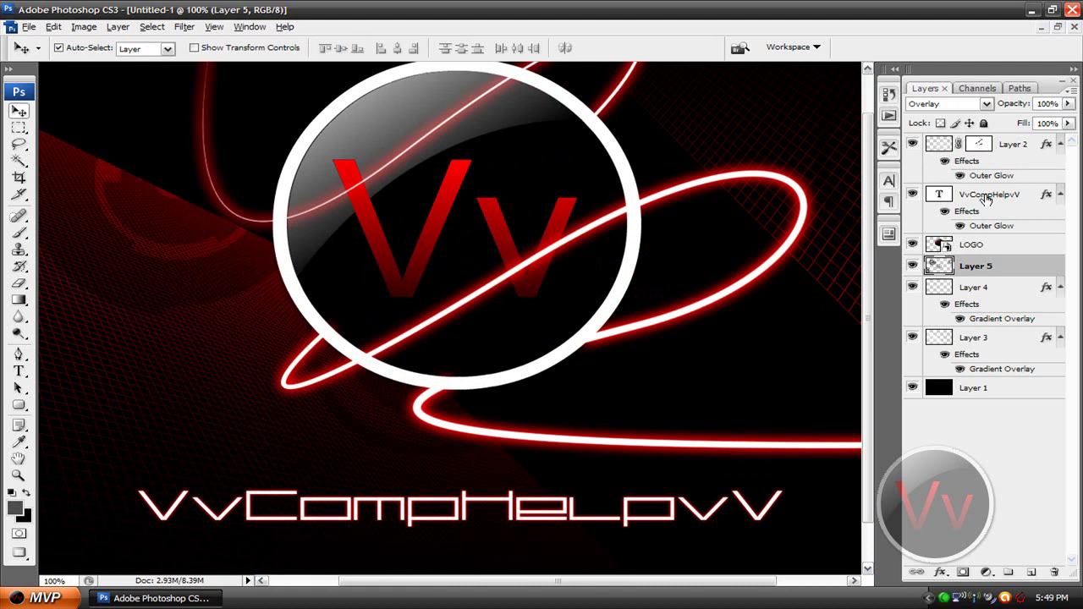
pyautogui.click(937, 148)
pyautogui.click(978, 145)
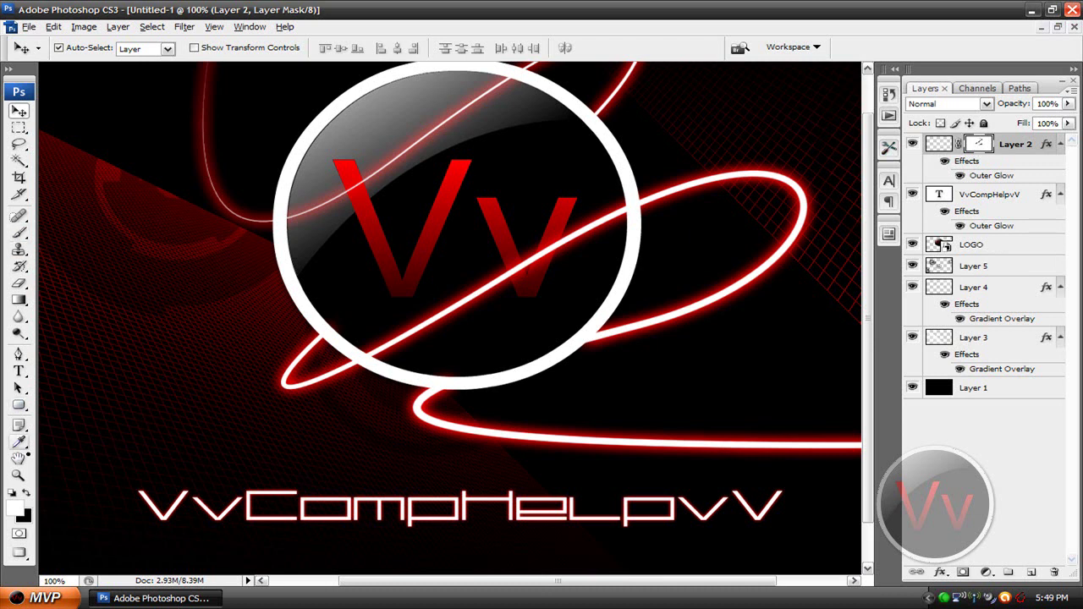
pyautogui.press('x')
pyautogui.press('b')
pyautogui.press('b')
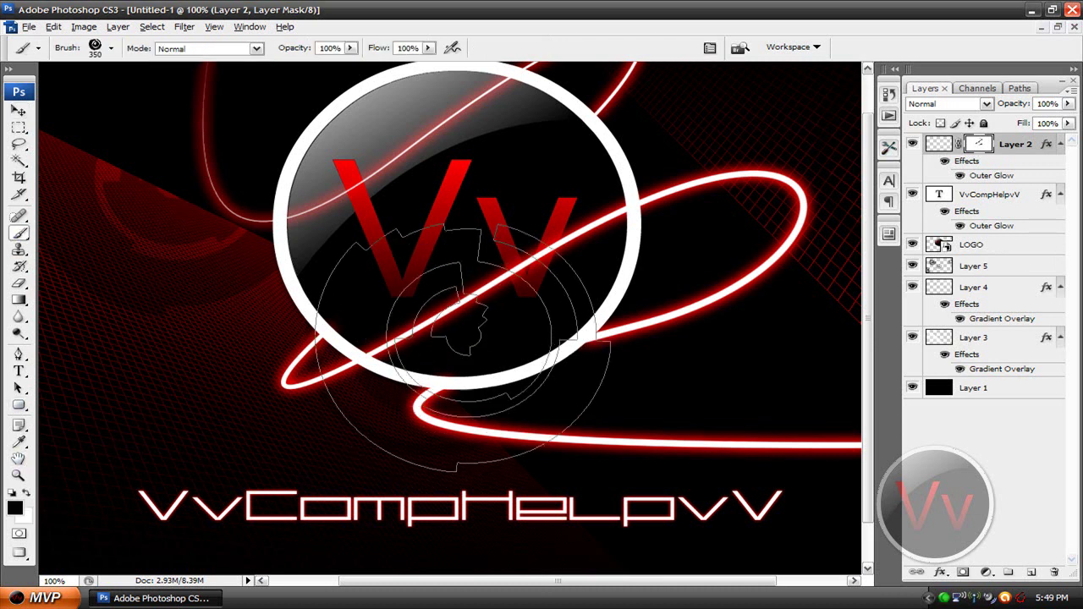
# Choose the hard round 13 px brush for the Layer 2 mask and set its size to 25 px.
pyautogui.click(111, 48)
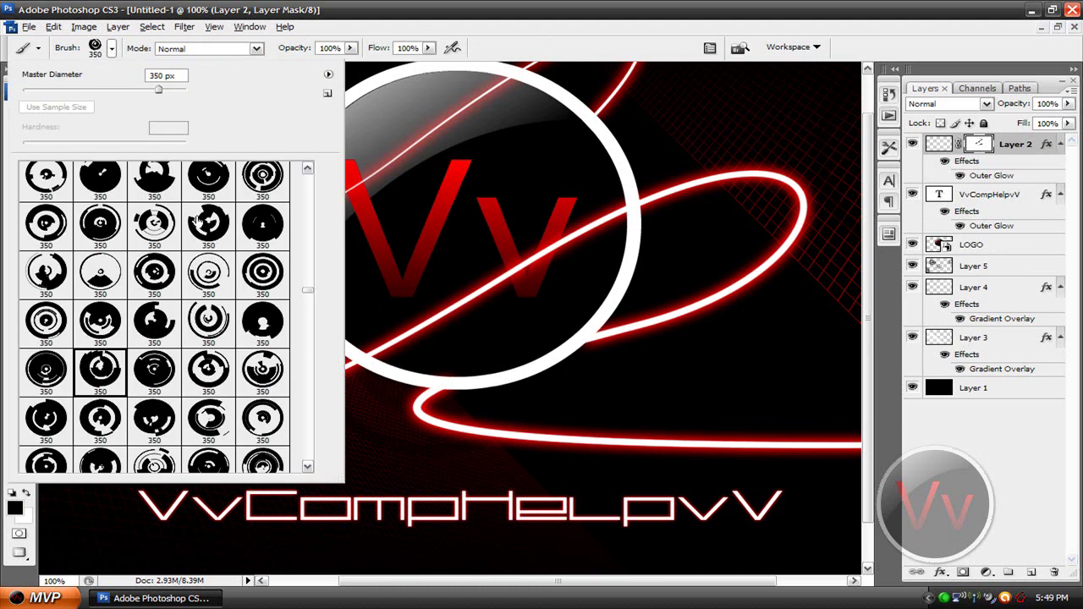
pyautogui.moveTo(308, 292); pyautogui.dragTo(308, 174)
pyautogui.click(268, 278)
pyautogui.click(264, 203)
pyautogui.press('Return')
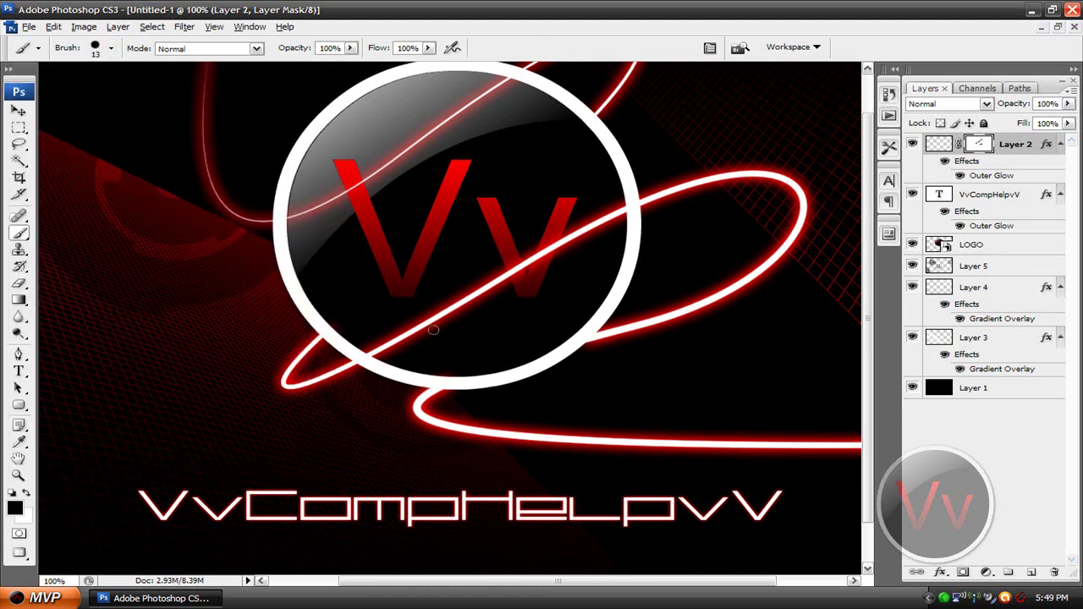
pyautogui.press('[')
pyautogui.press(']')
pyautogui.press(']')
pyautogui.hotkey('ctrl', '-')
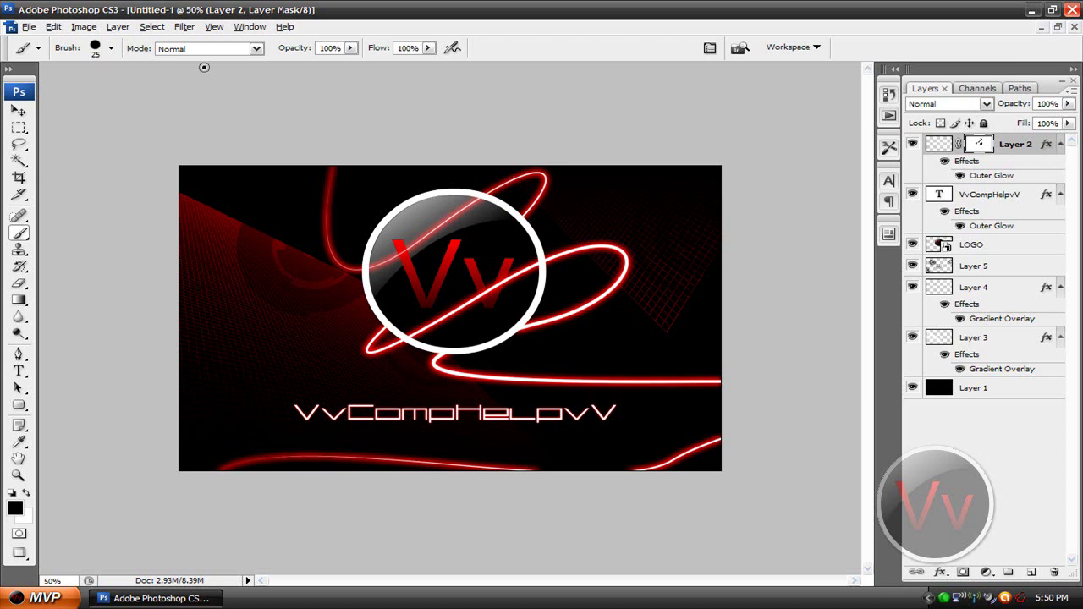
# Look over the file formats available for saving the wallpaper, and leave the Save As dialog without saving.
pyautogui.click(28, 26)
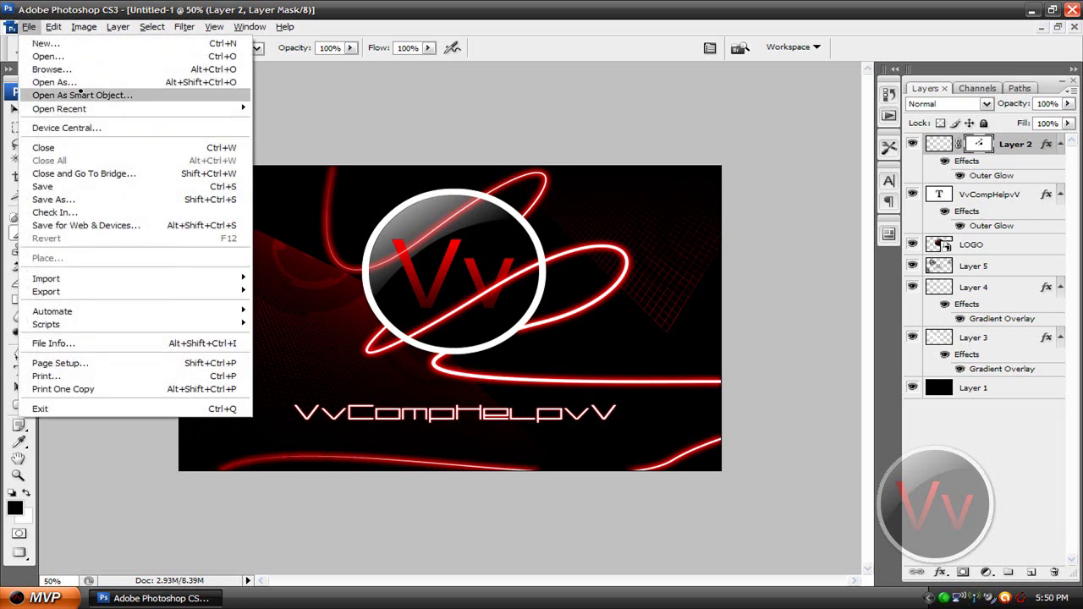
pyautogui.click(51, 199)
pyautogui.click(542, 404)
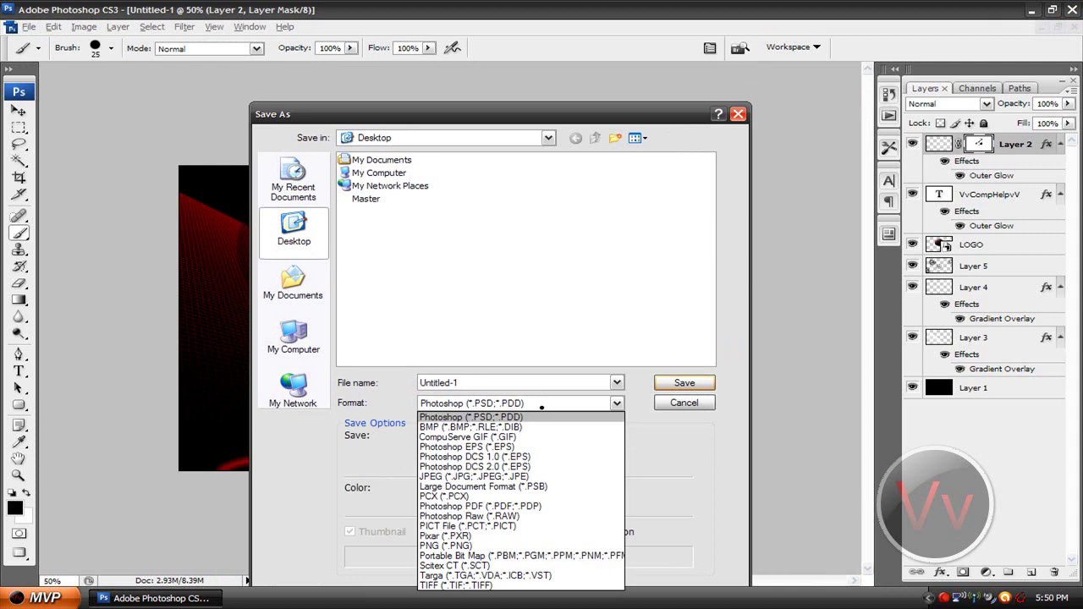
pyautogui.click(661, 406)
pyautogui.click(661, 407)
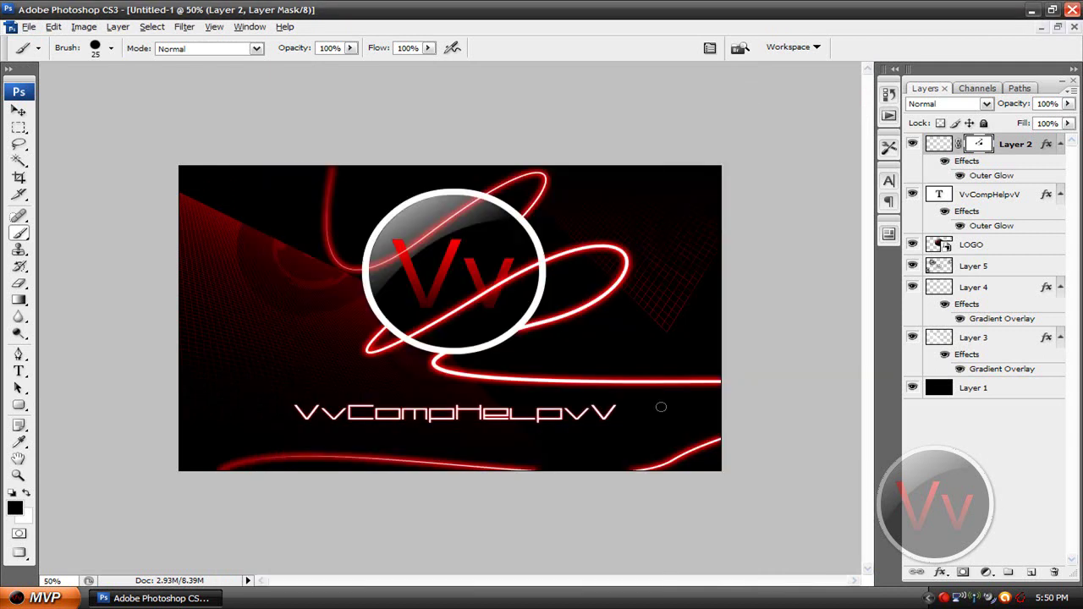